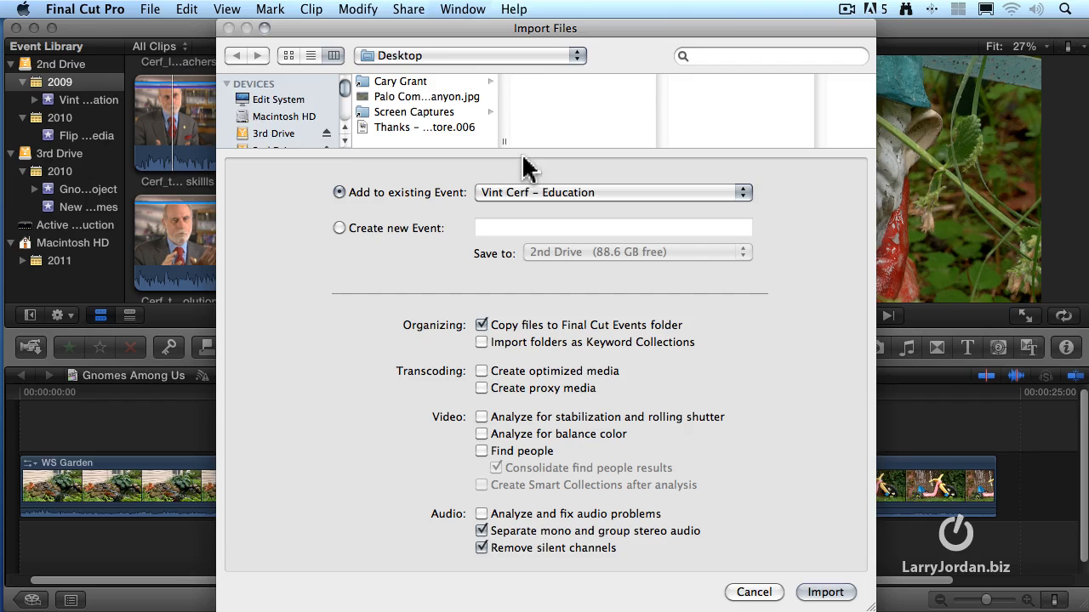
Browse the Active Production drive's Source Media folder to the DSLR footage and open its DCIM subfolder 100EOS7D
drag(345, 90, 289, 119)
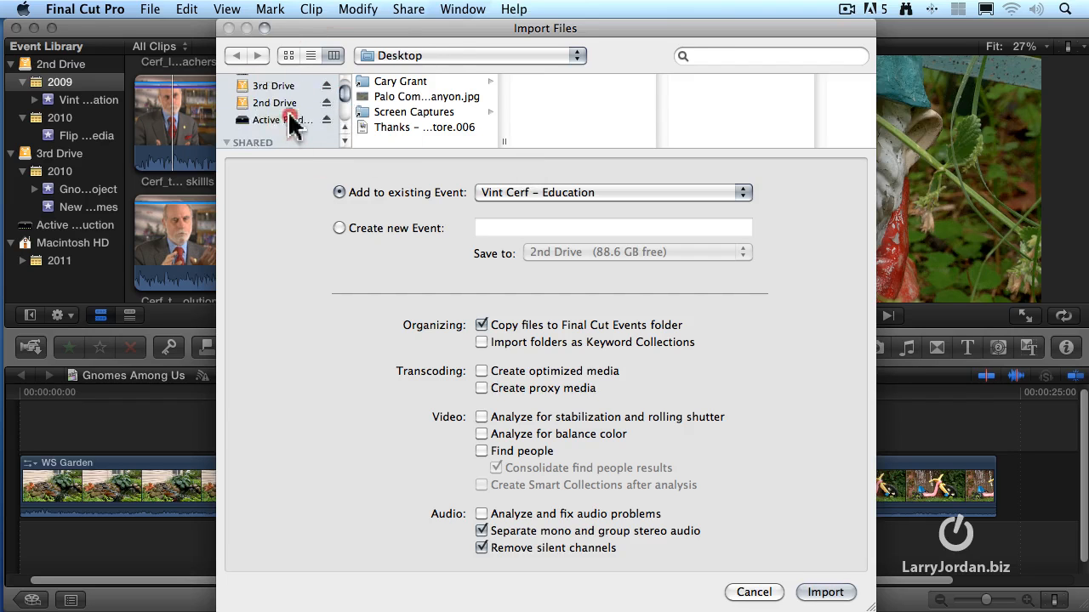
click(289, 119)
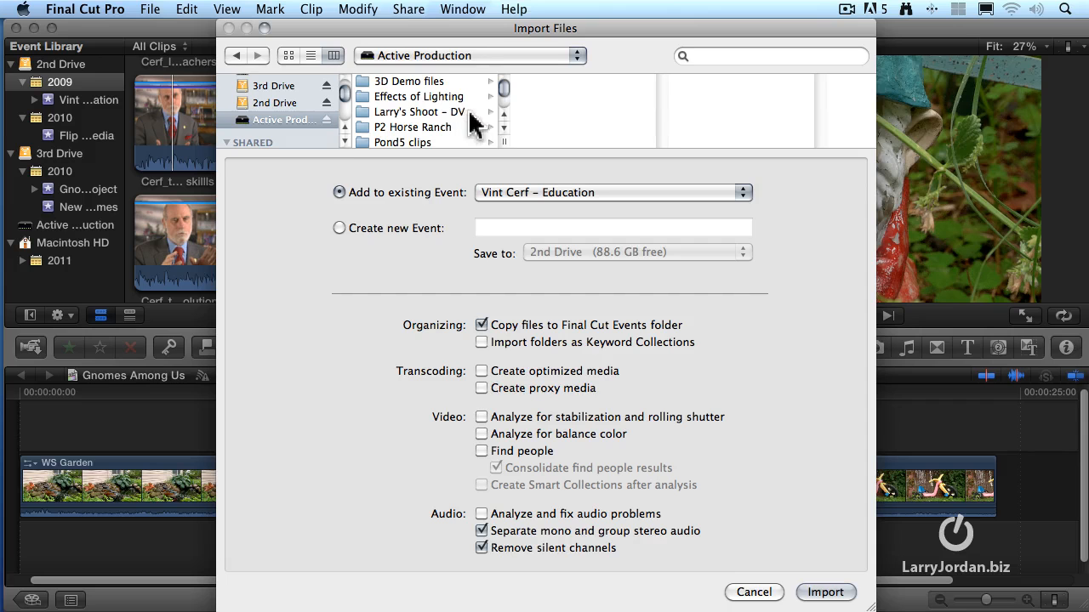
scroll(467, 112, down, 1)
scroll(502, 95, down, 4)
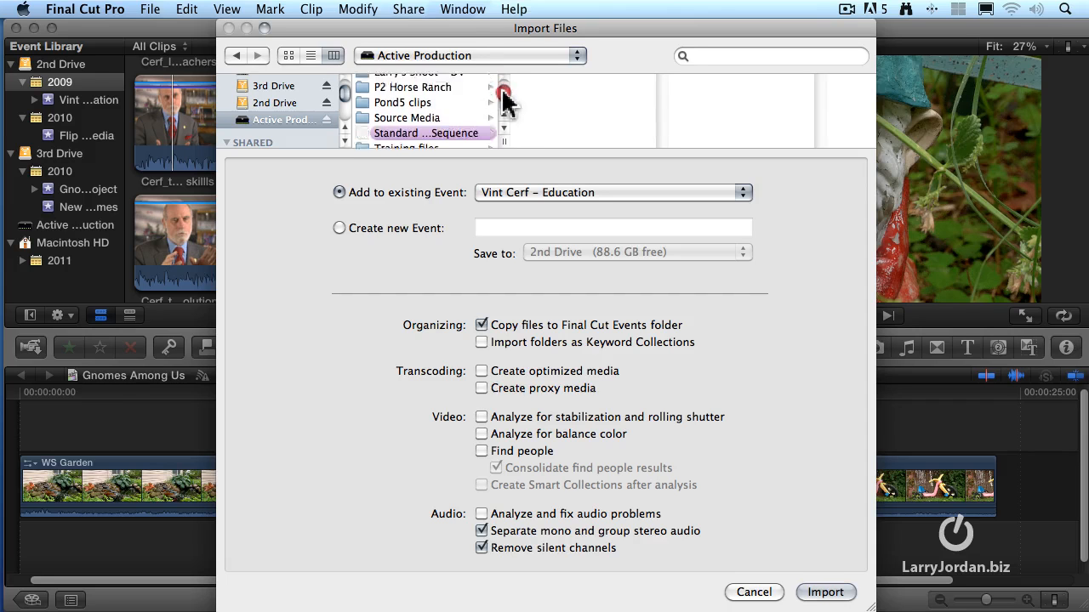
click(464, 105)
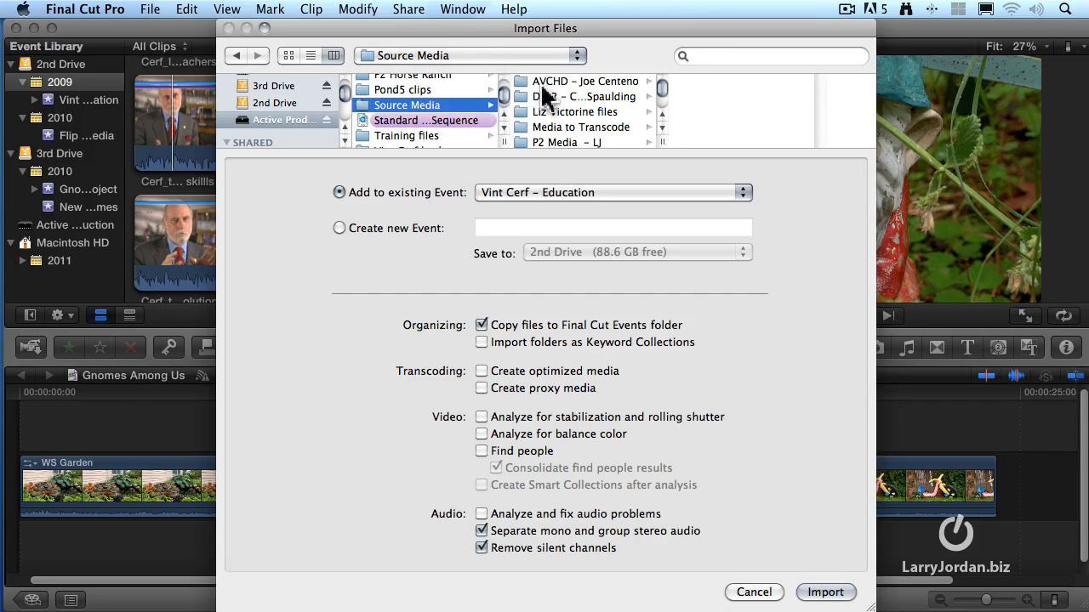
click(538, 96)
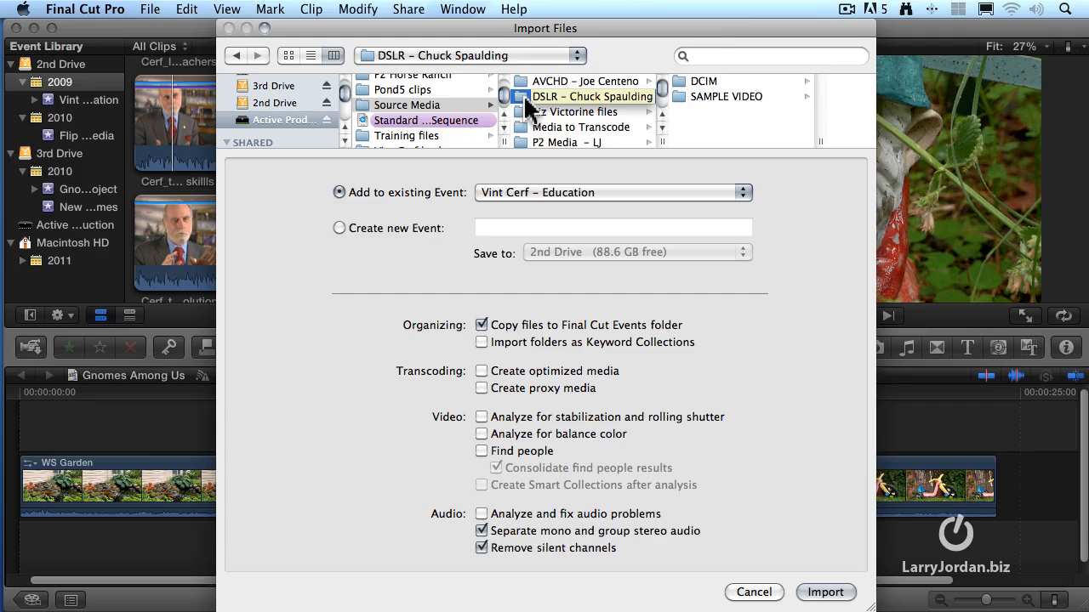
click(703, 81)
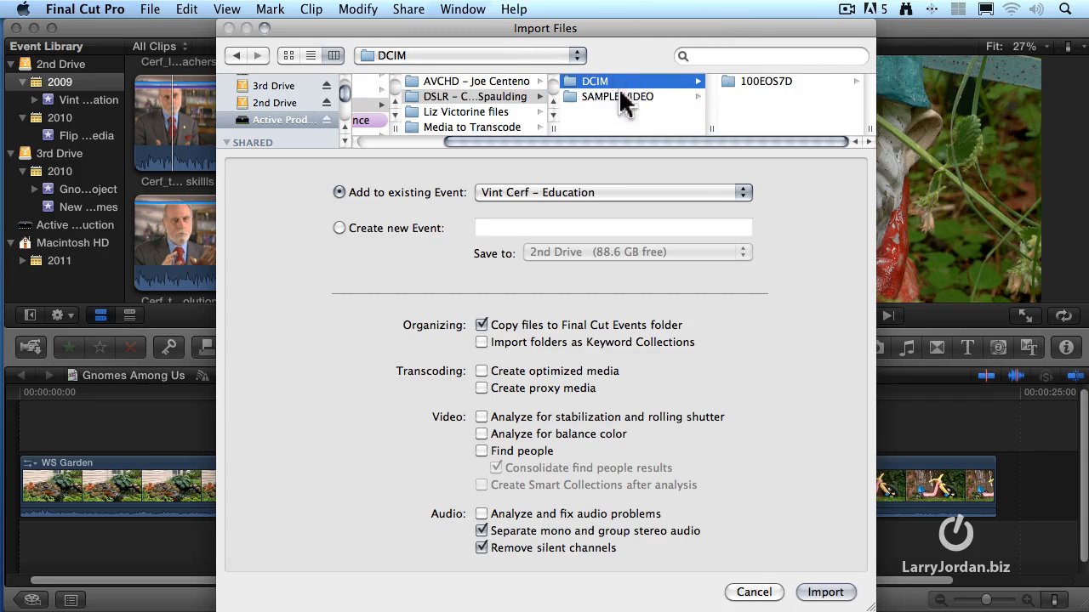
click(740, 82)
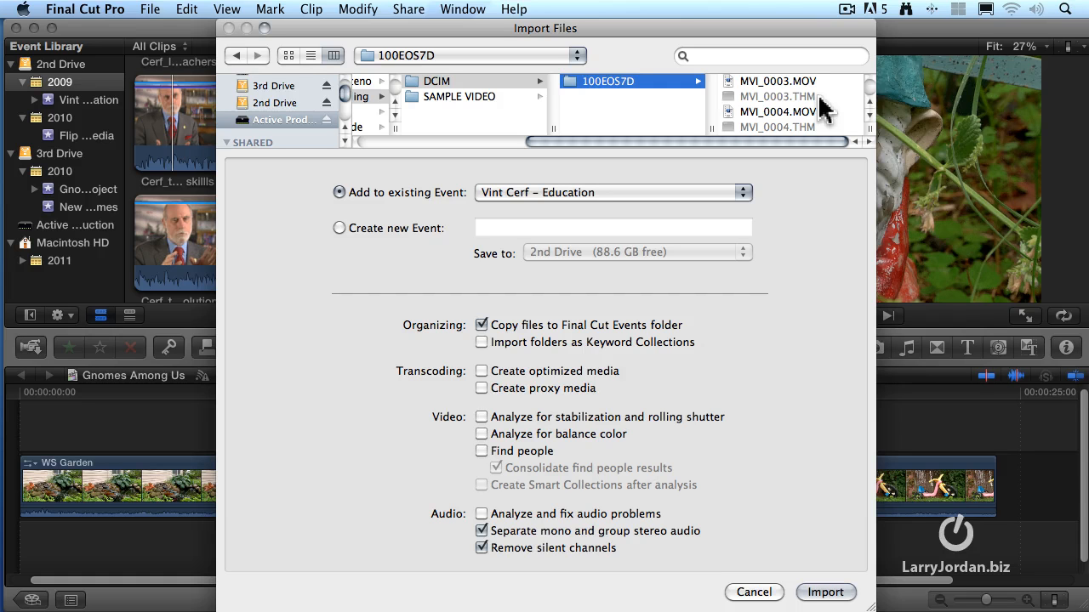
Select all the MOV files in the 100EOS7D folder and look through the selection
key(super+a)
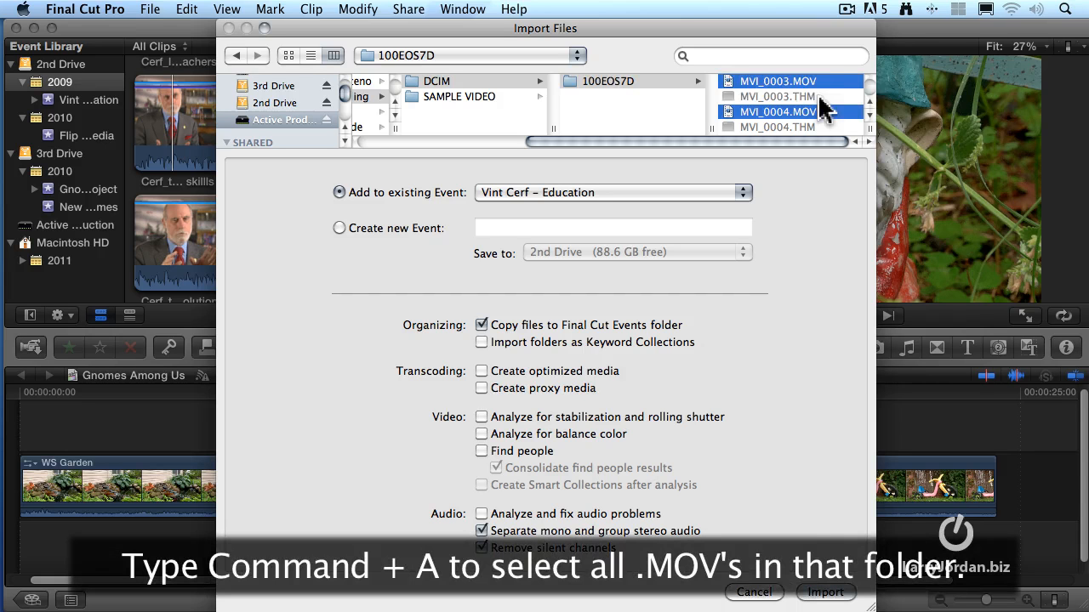
scroll(835, 126, down, 3)
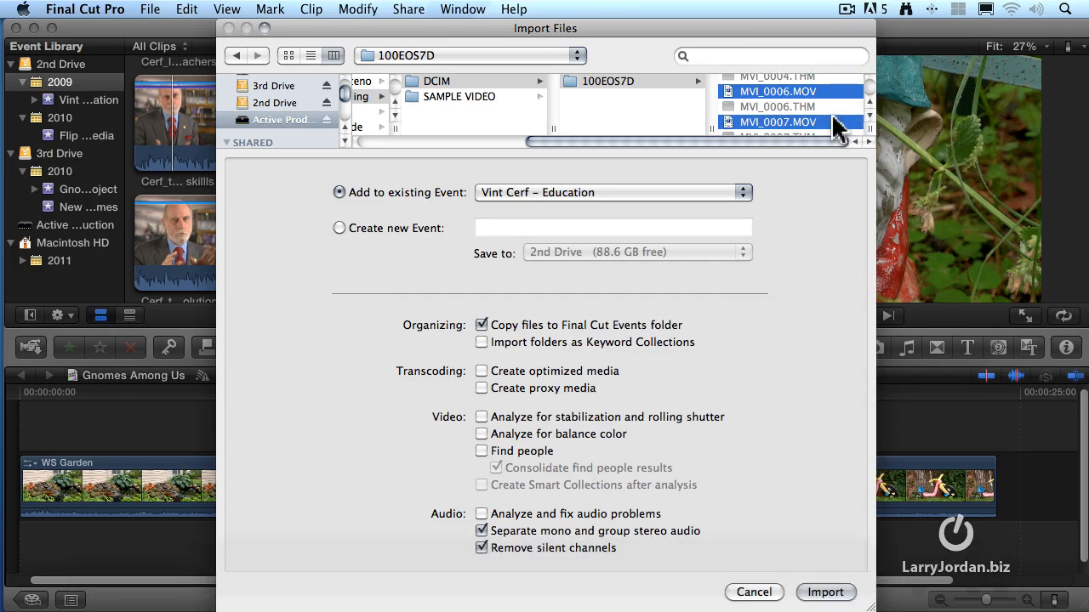
scroll(836, 126, down, 2)
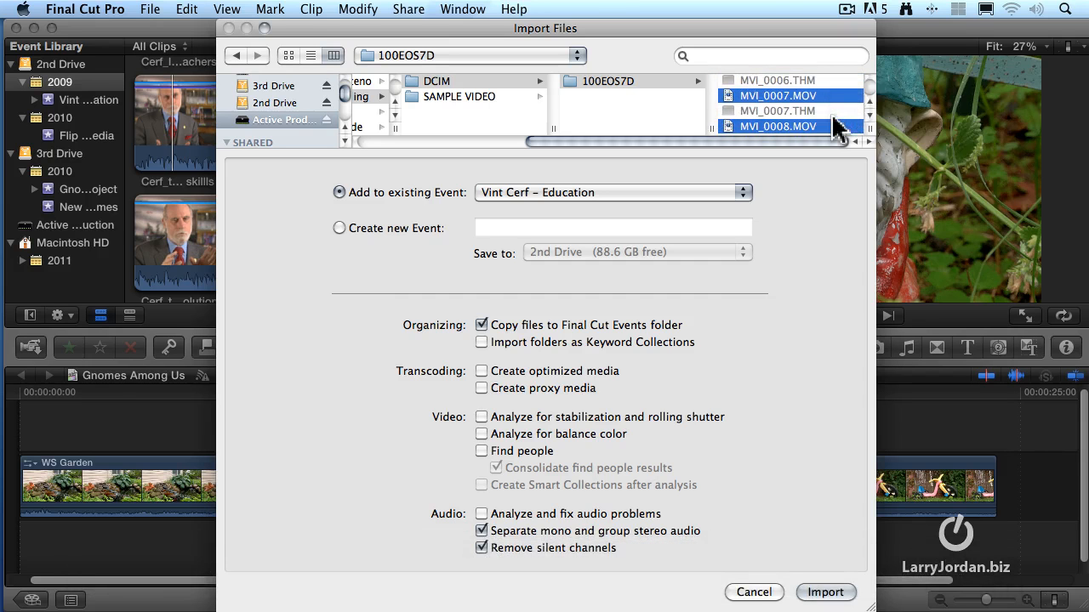
Import the selected files into a new event named DSLR Test Footage, with optimized media creation enabled
click(339, 228)
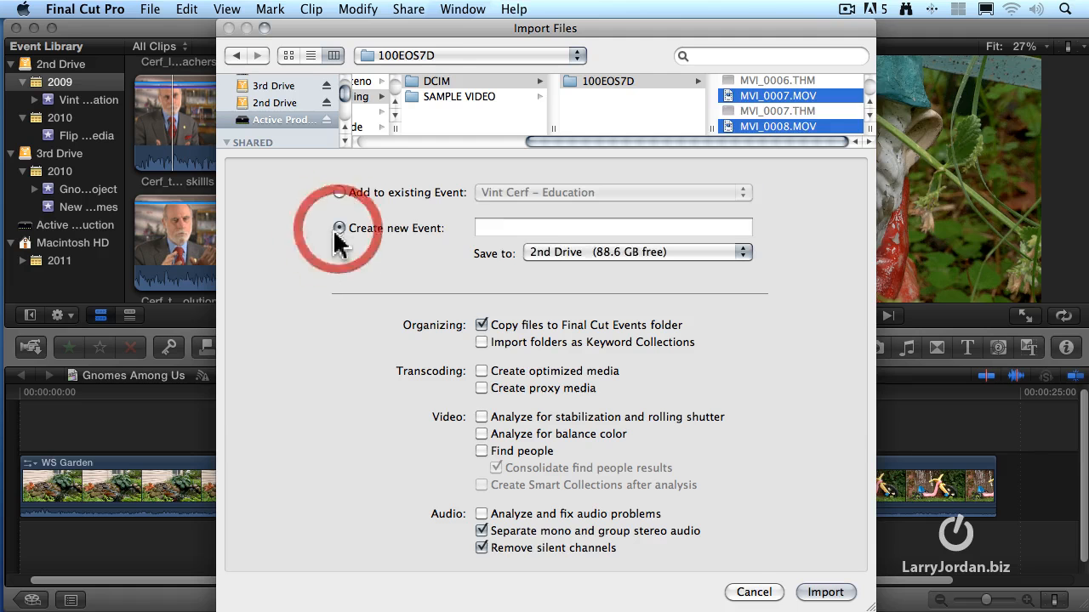
click(541, 227)
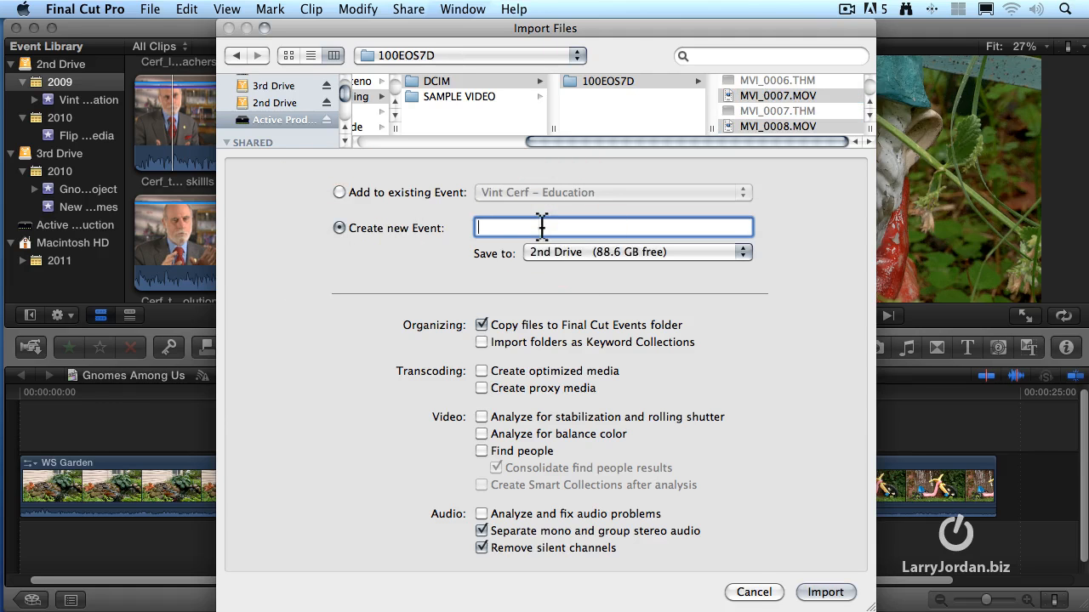
text(DSLR Test Footage)
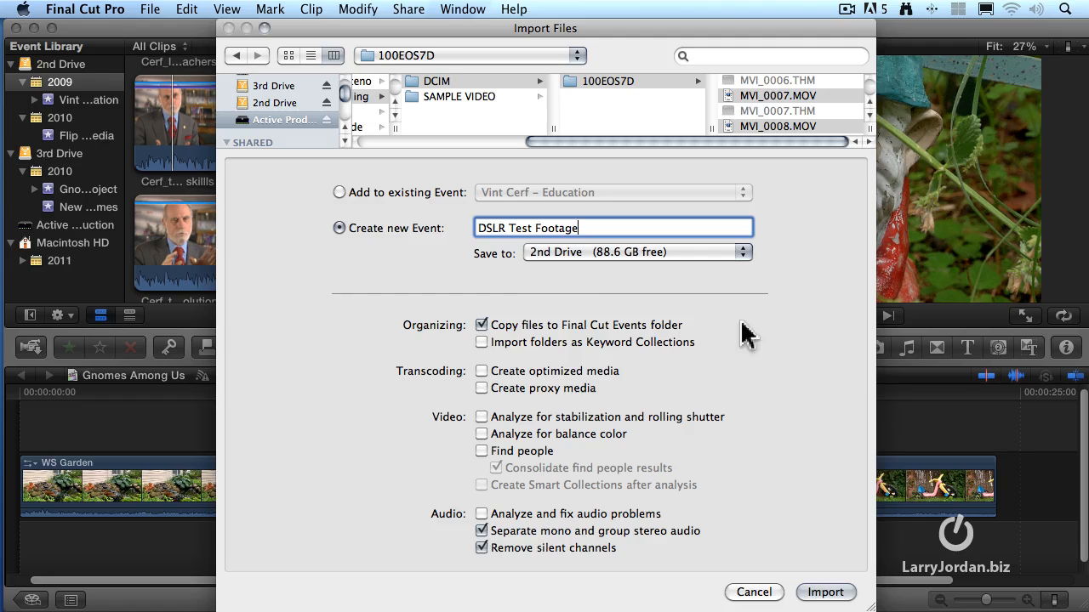
click(548, 372)
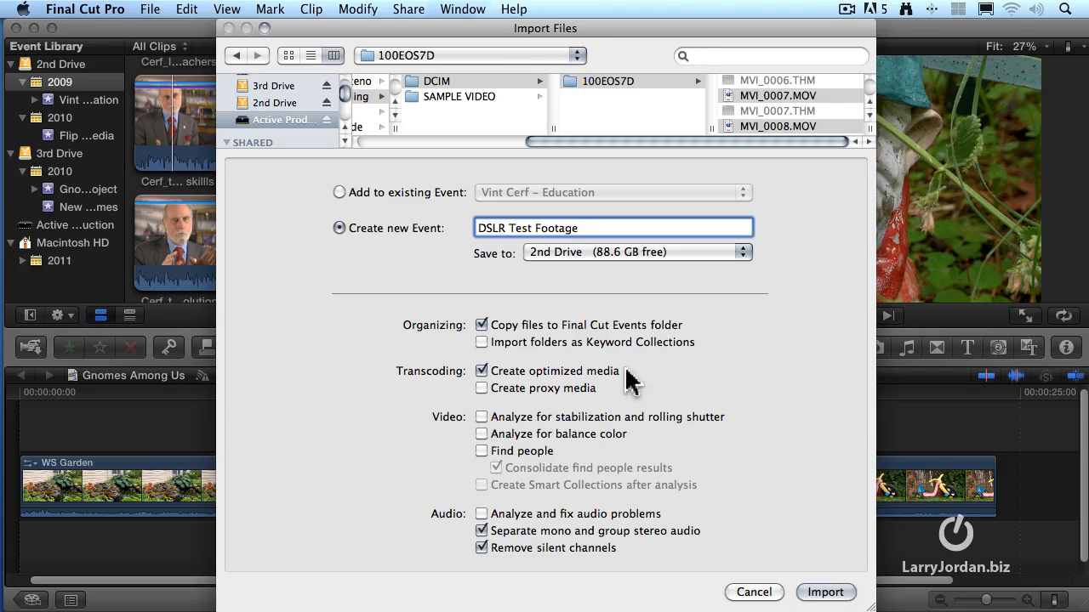
click(827, 592)
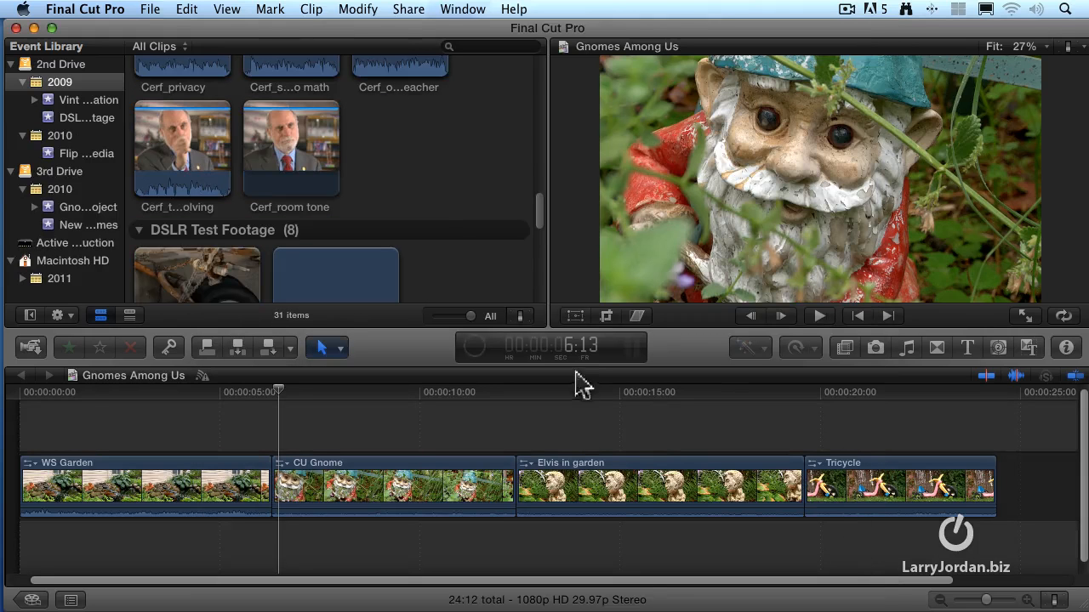
Bring the DSLR Test Footage clips into view, shrink the browser's clip thumbnails and hide their audio waveforms
scroll(536, 262, down, 4)
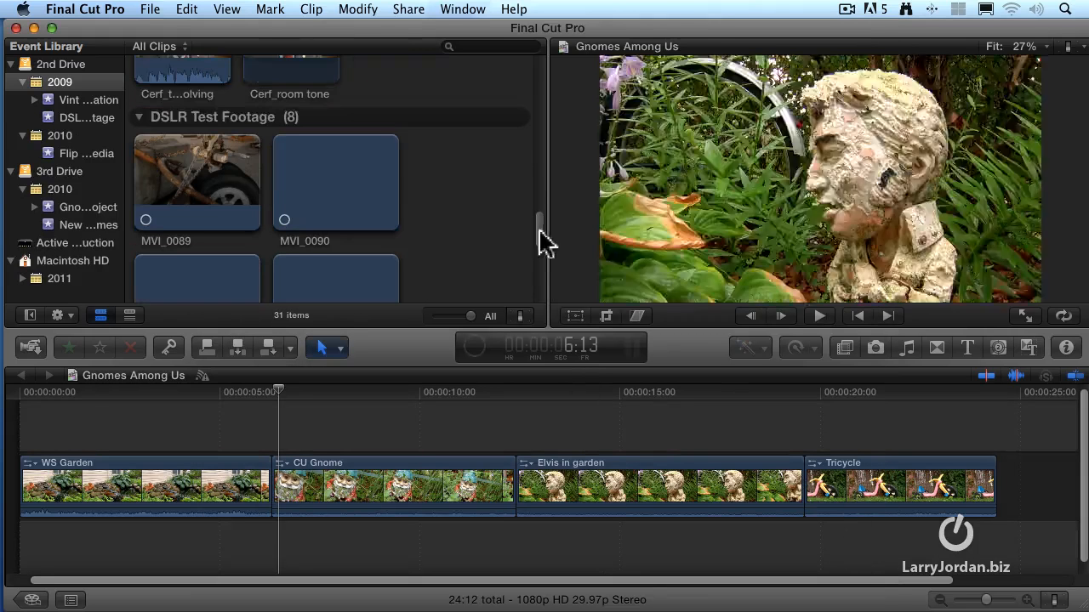
drag(539, 227, 538, 243)
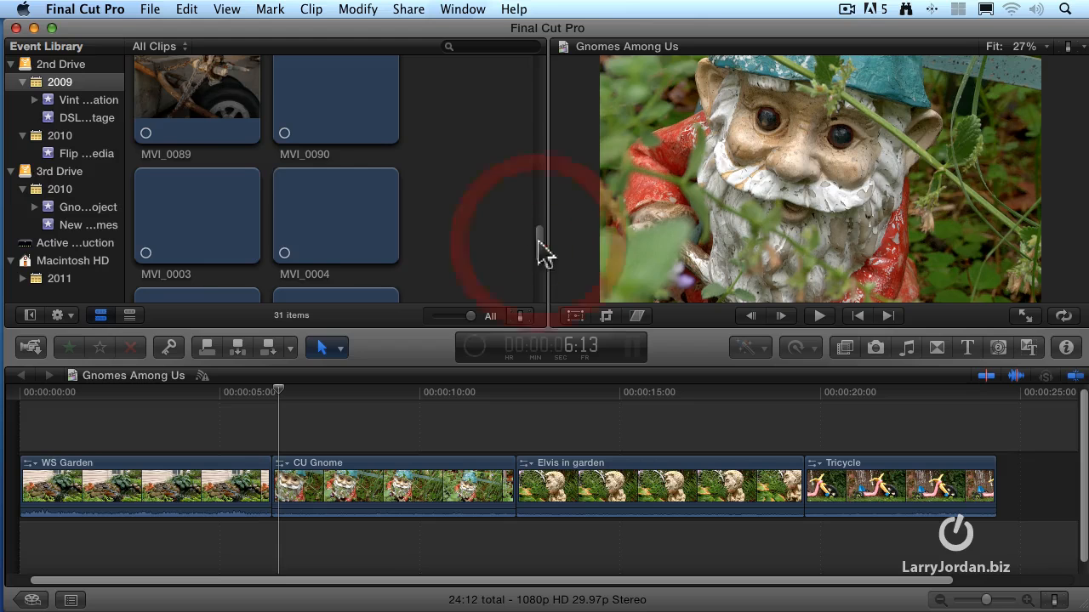
click(514, 319)
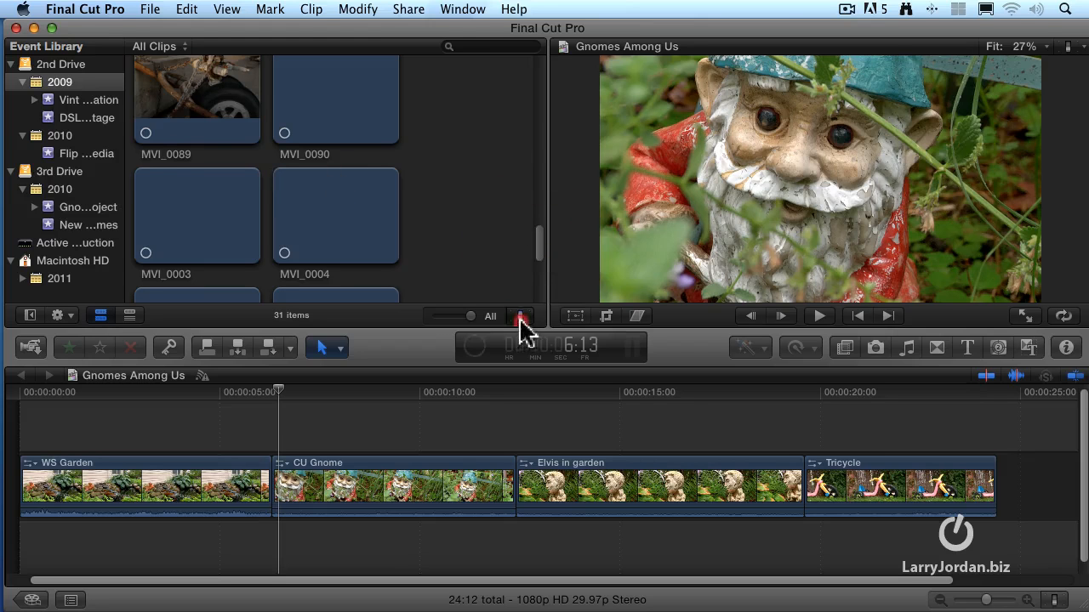
click(517, 322)
drag(560, 251, 544, 284)
click(515, 317)
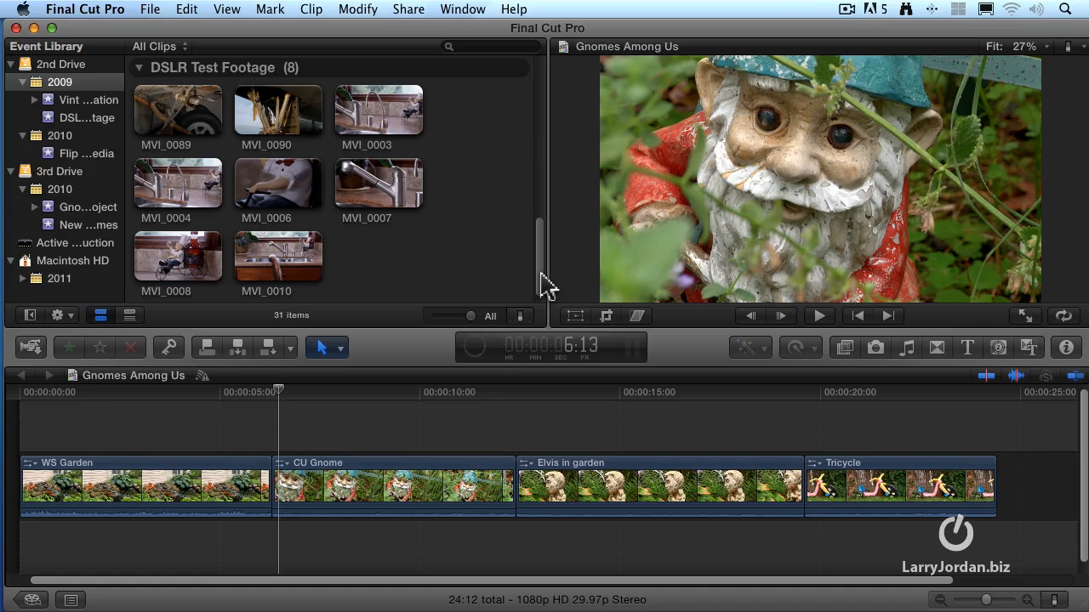
Check the progress of the background tasks, including the clip-by-clip Transcoding and Analysis list, and close the overview
click(476, 349)
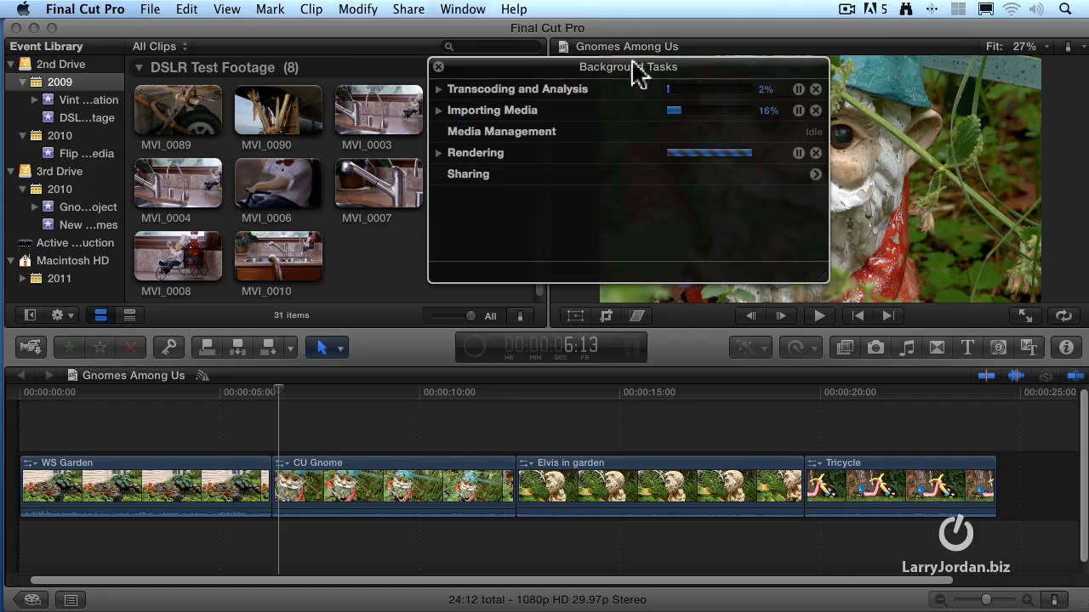
click(439, 89)
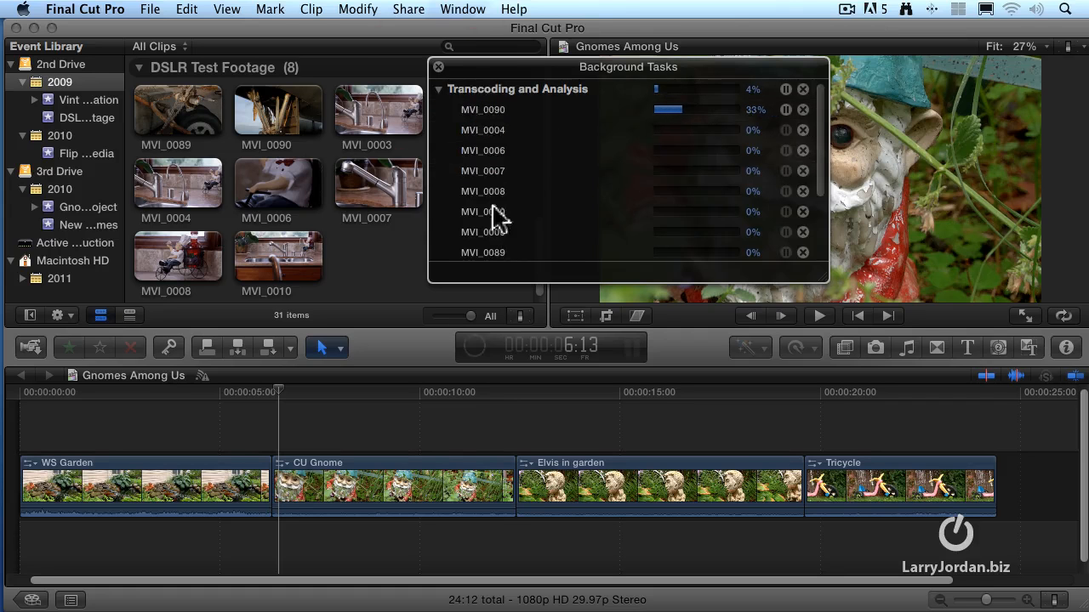
click(442, 90)
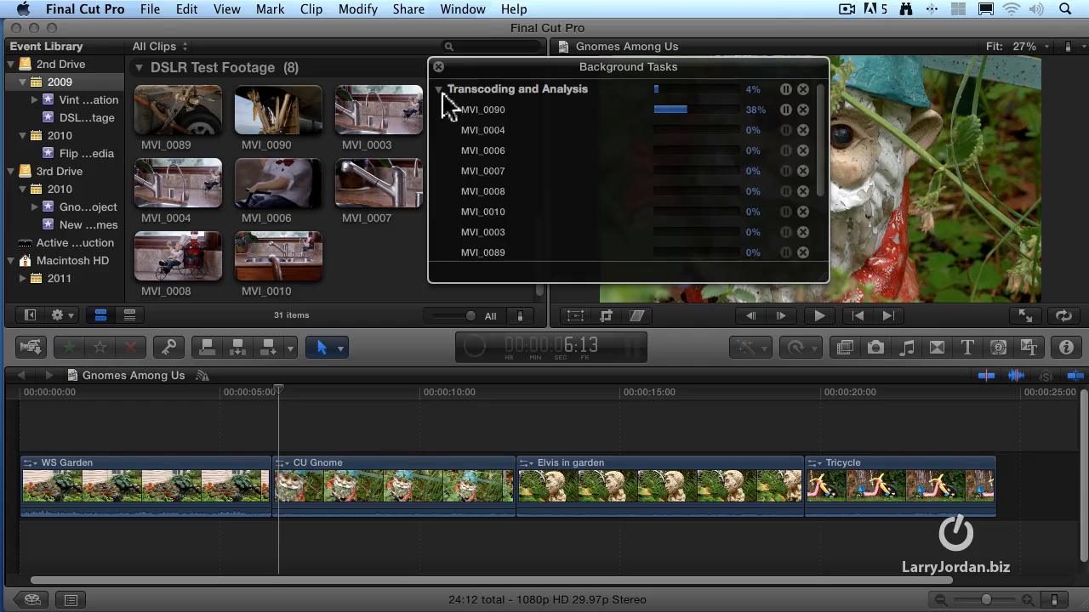
click(439, 90)
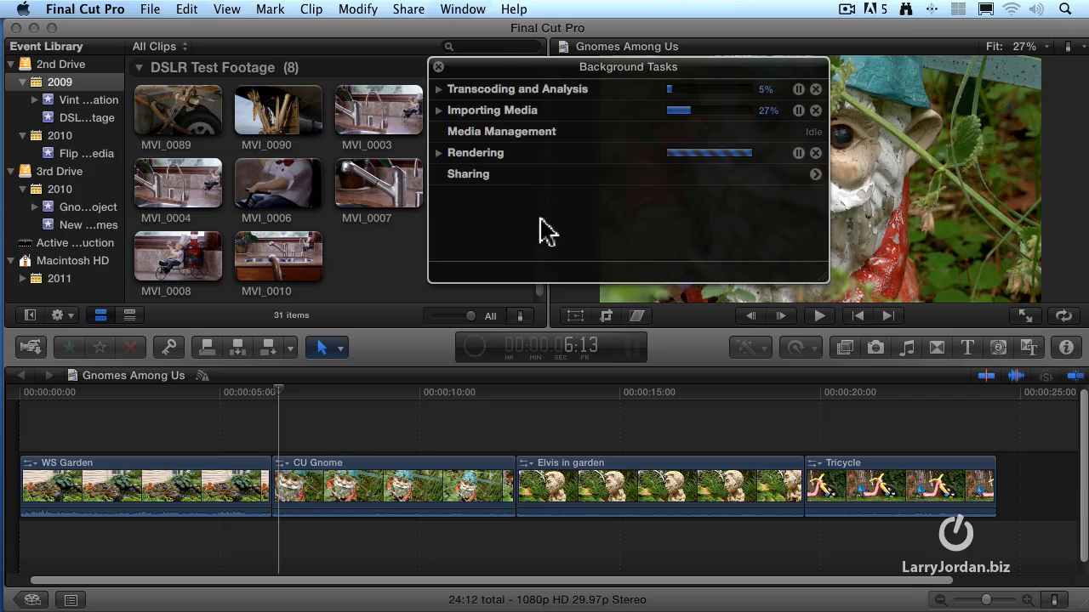
click(438, 66)
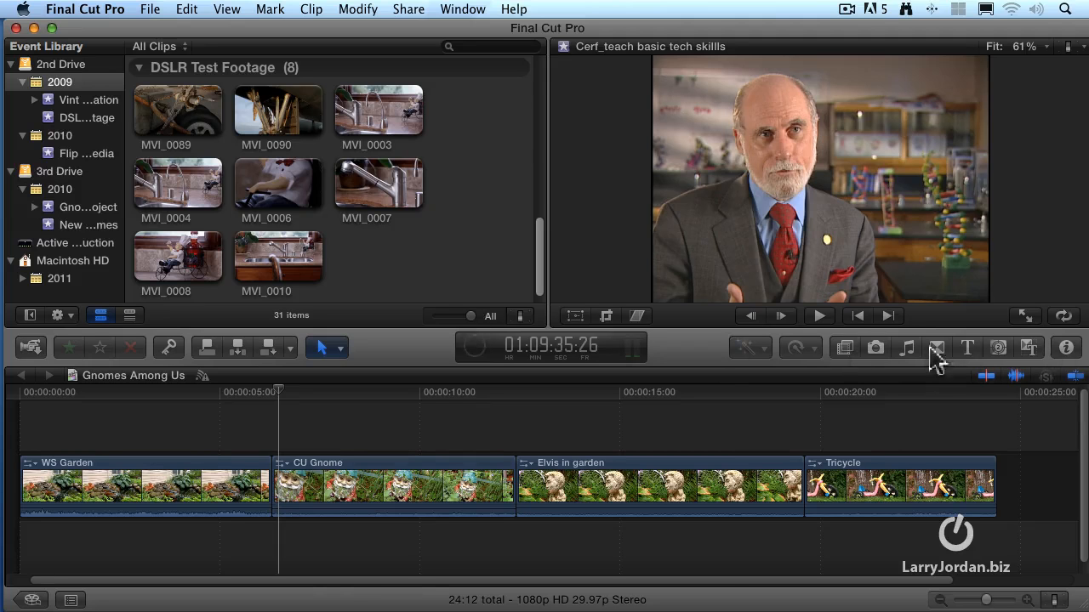
Connect the Tree Stump photo from the iPhoto library to the timeline above the last part of the CU Gnome clip
click(876, 349)
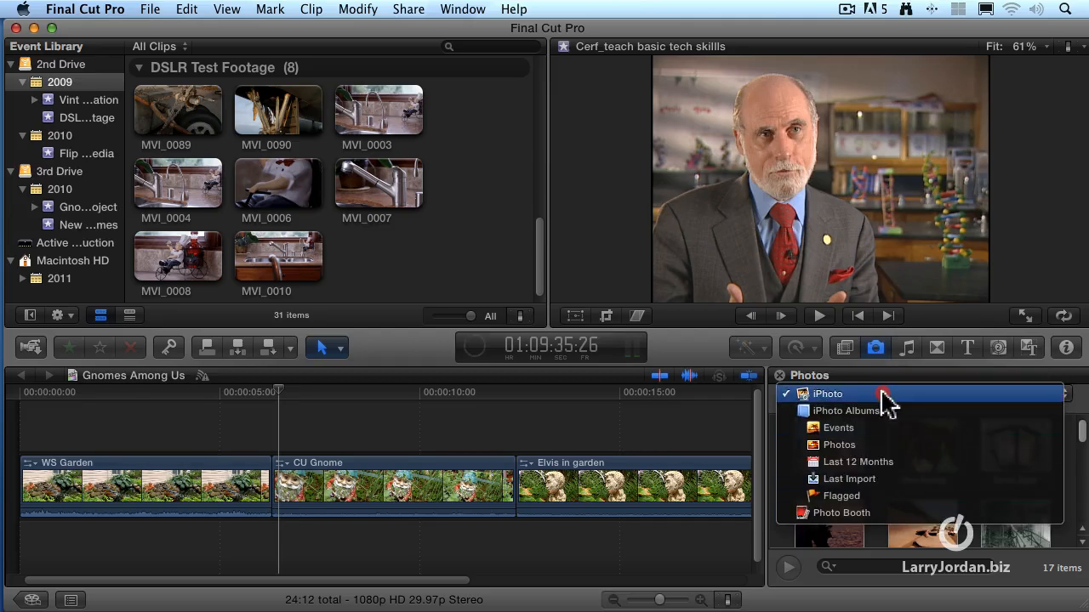
click(883, 396)
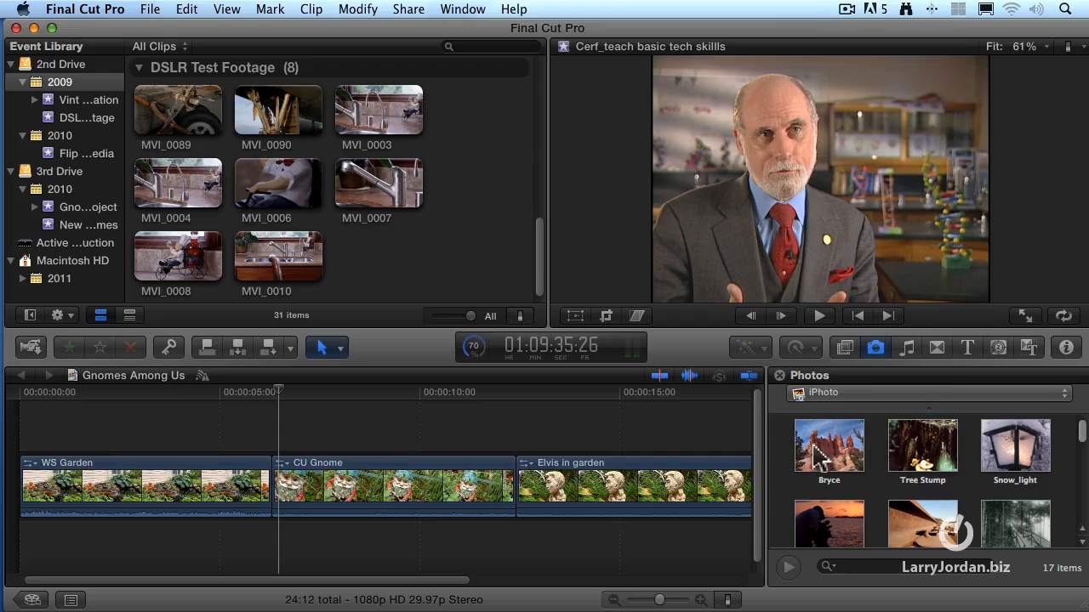
click(908, 464)
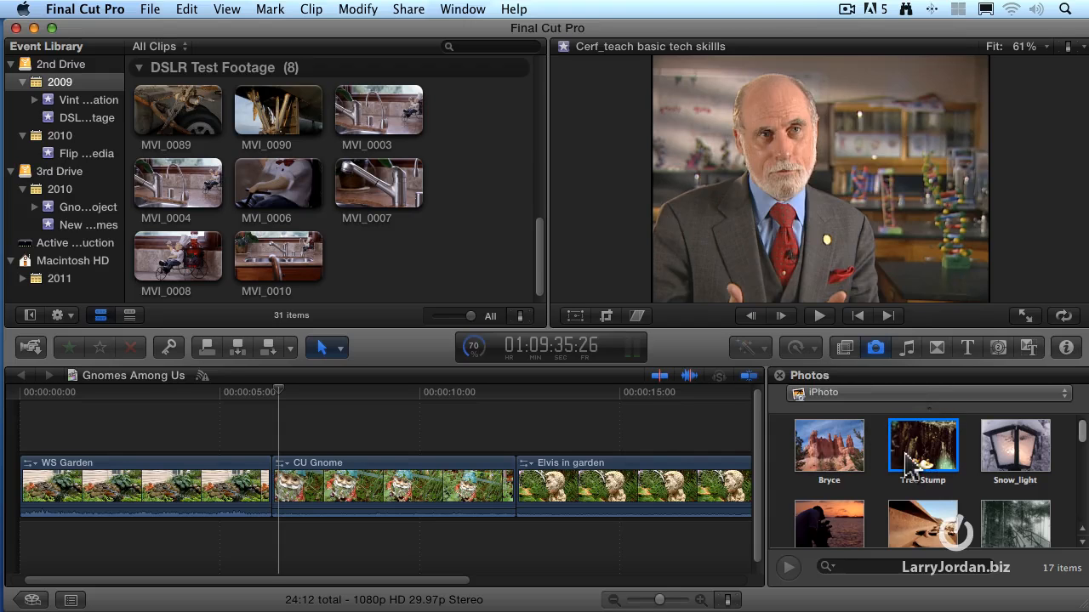
drag(929, 439, 454, 449)
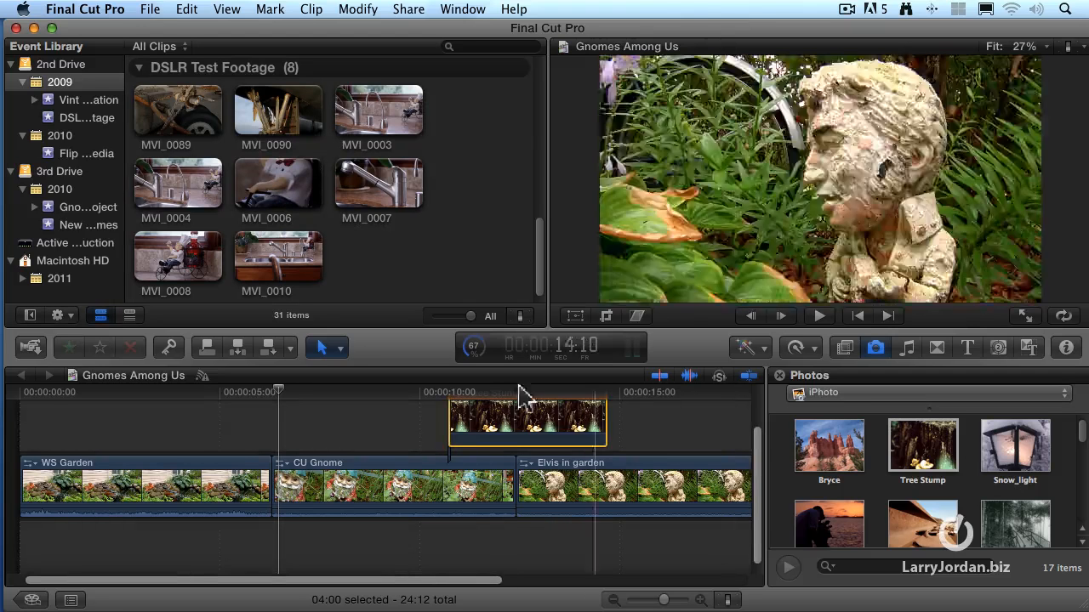
Move the Tree Stump clip to start level with Elvis in garden, preview it, and park the playhead just past its end
scroll(514, 423, up, 3)
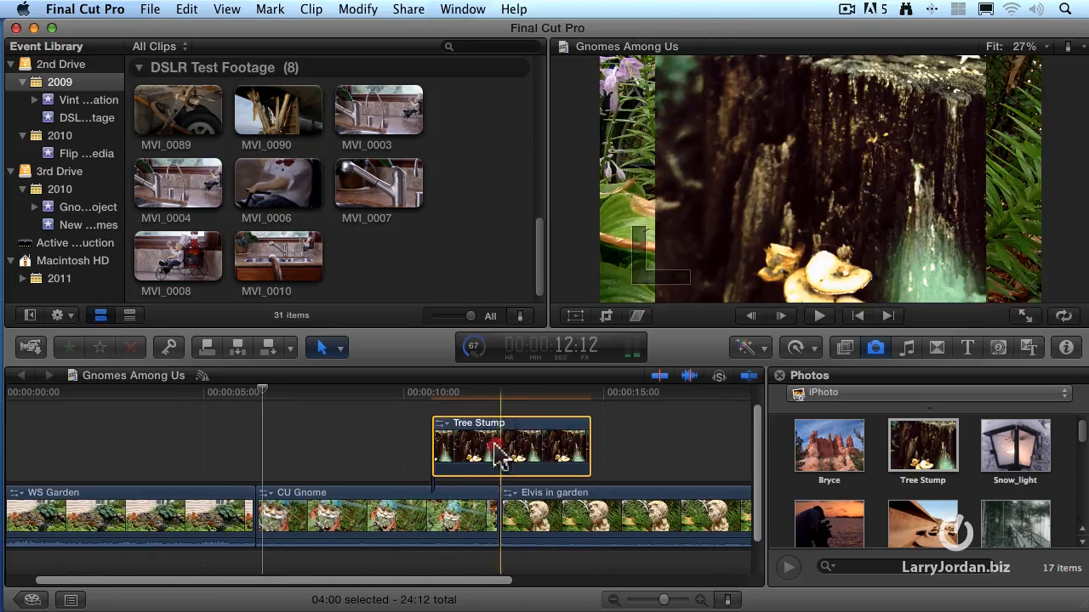
drag(523, 444, 568, 457)
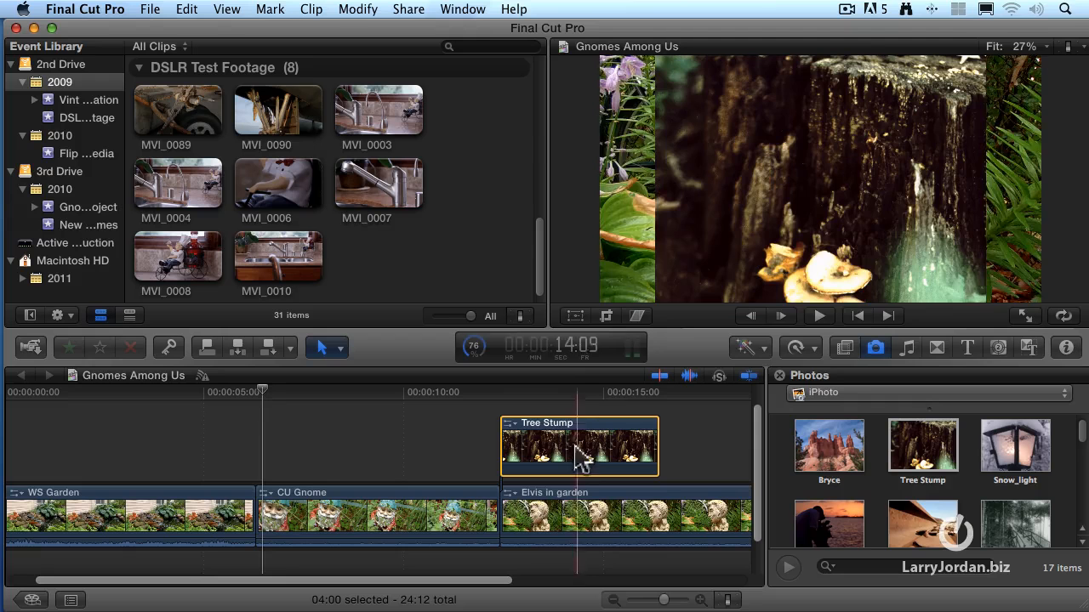
click(576, 398)
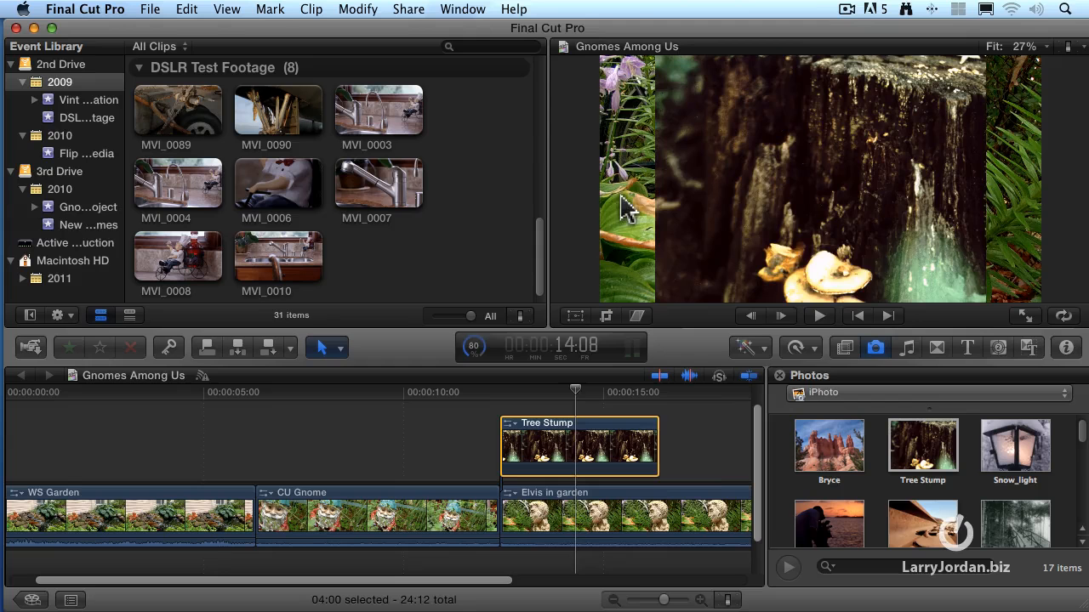
click(705, 452)
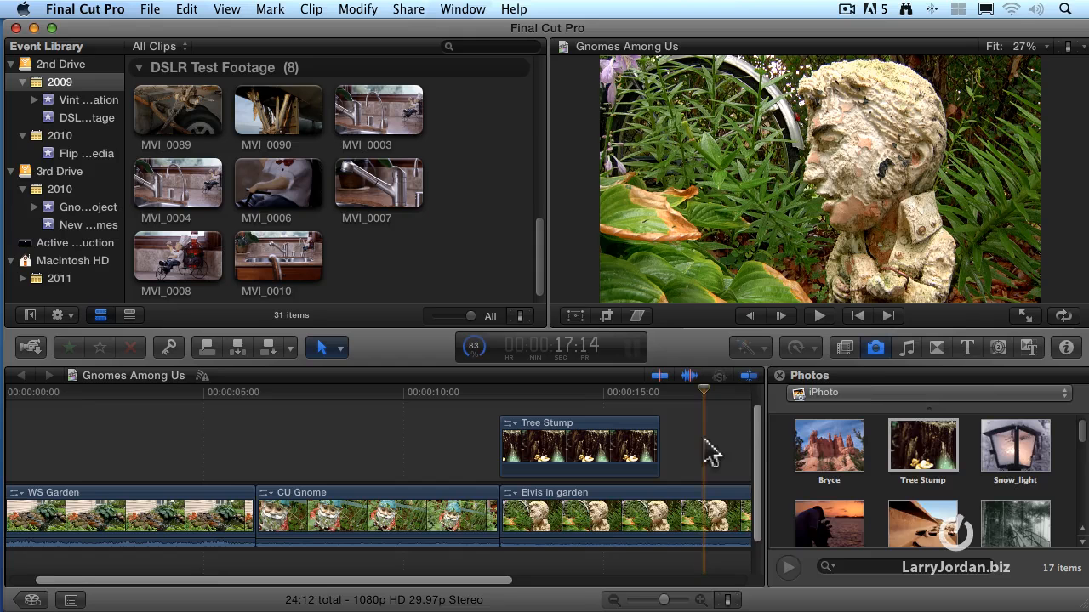
Hide the Photos browser and show it again
click(875, 349)
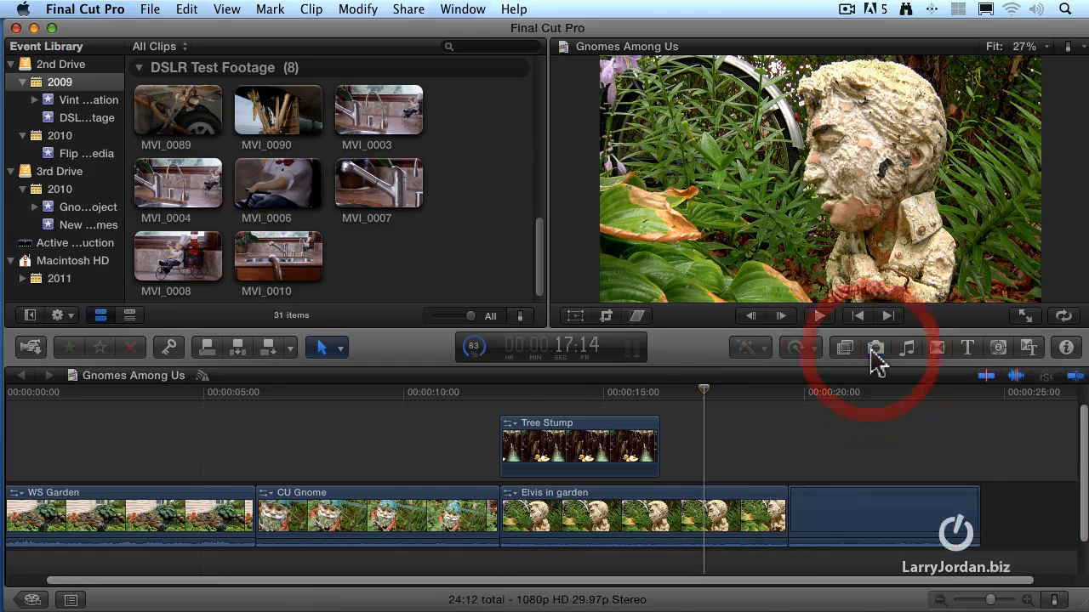
click(875, 349)
click(875, 349)
click(875, 349)
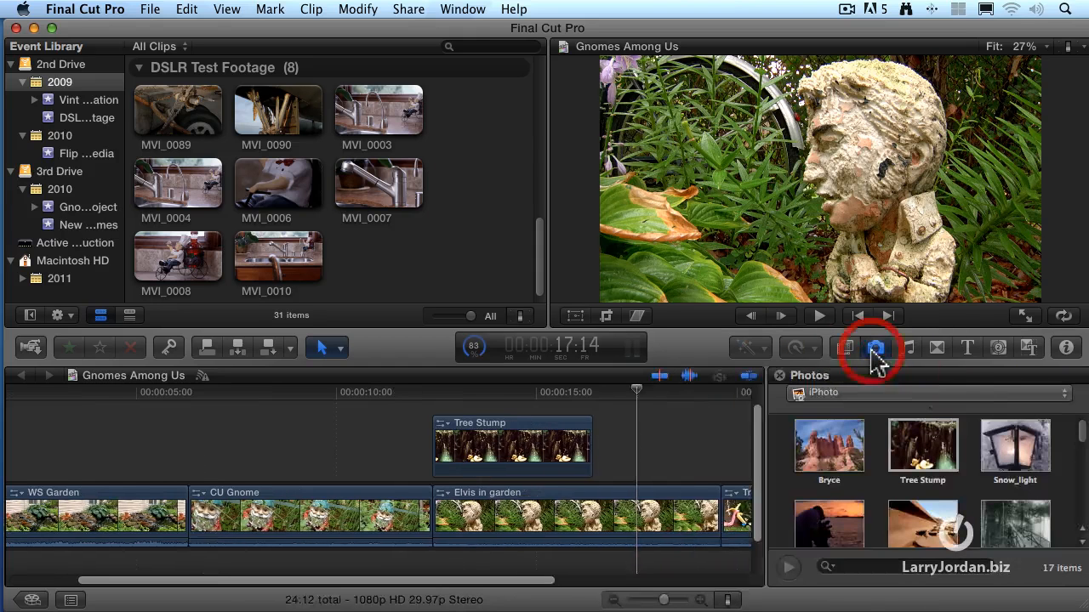
click(876, 349)
click(874, 350)
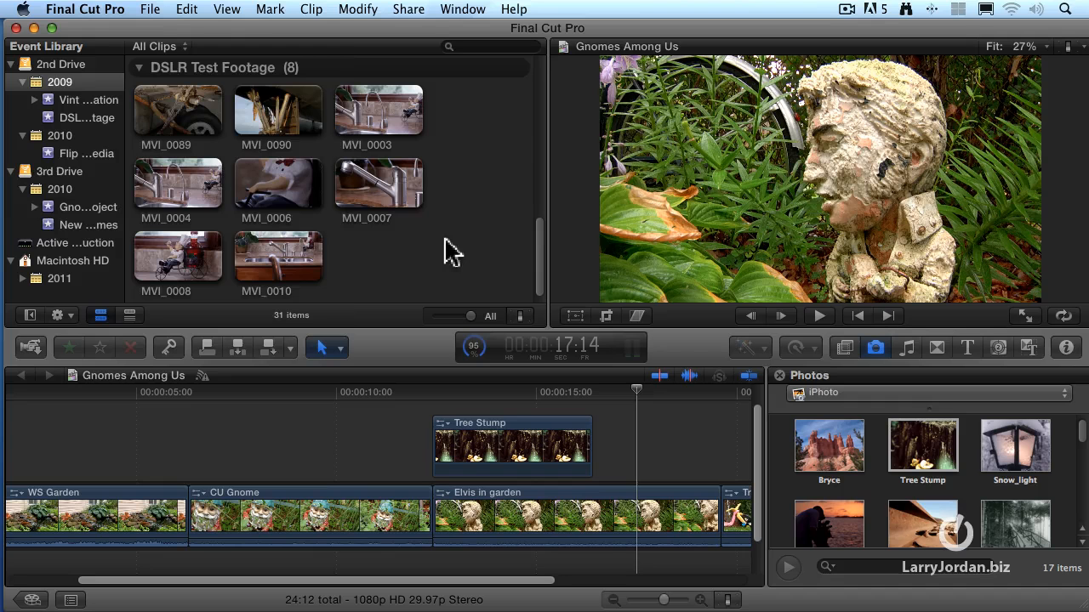
Import the Palo Comado Canyon JPG from the Desktop into the existing DSLR Test Footage event
click(150, 9)
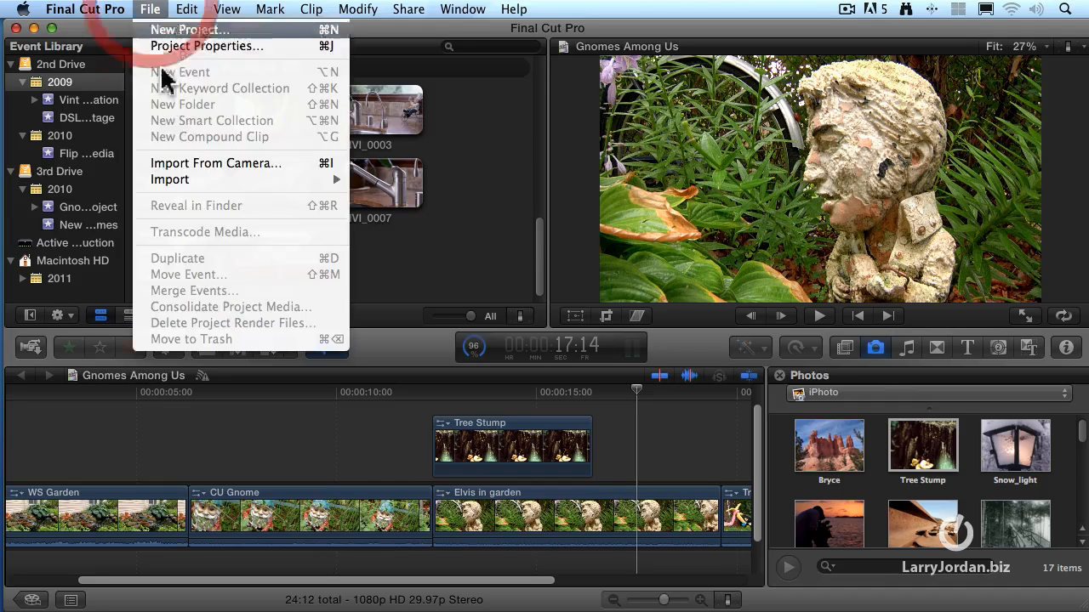
mouse_move(316, 179)
click(377, 179)
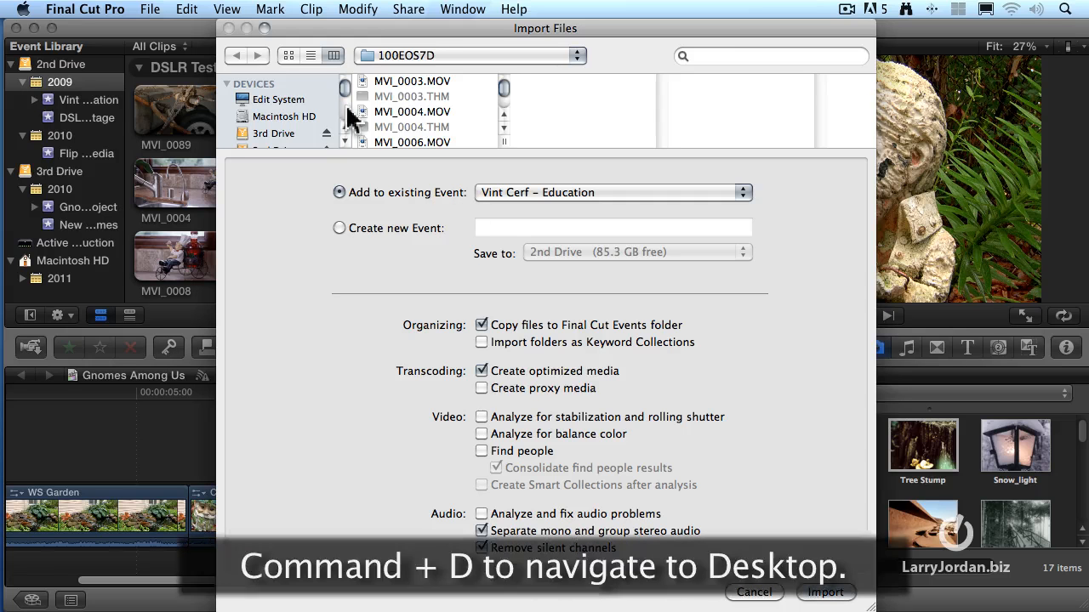
key(super+d)
click(421, 99)
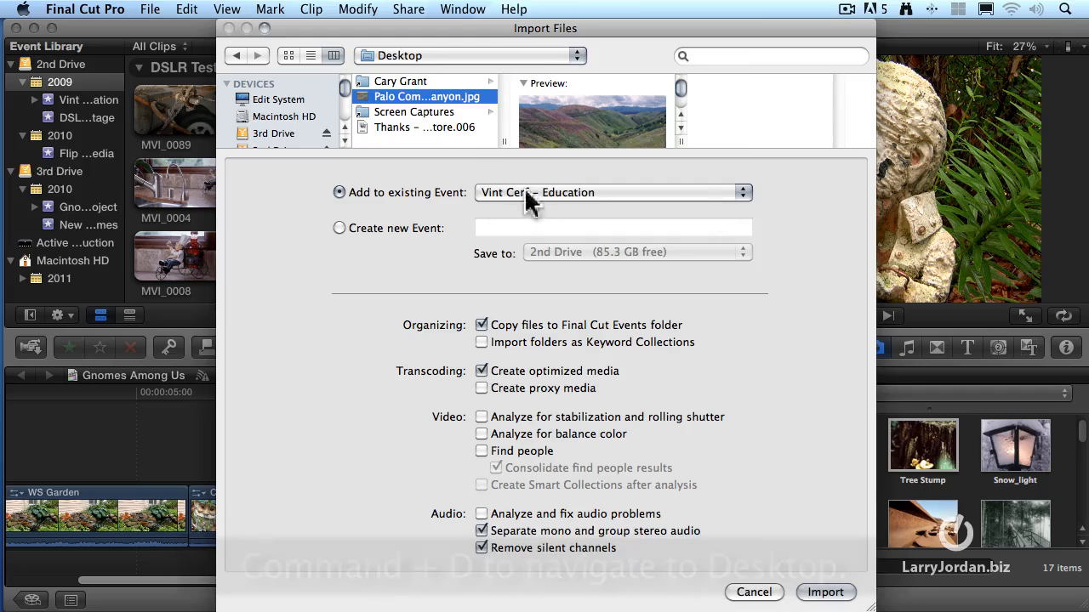
click(629, 192)
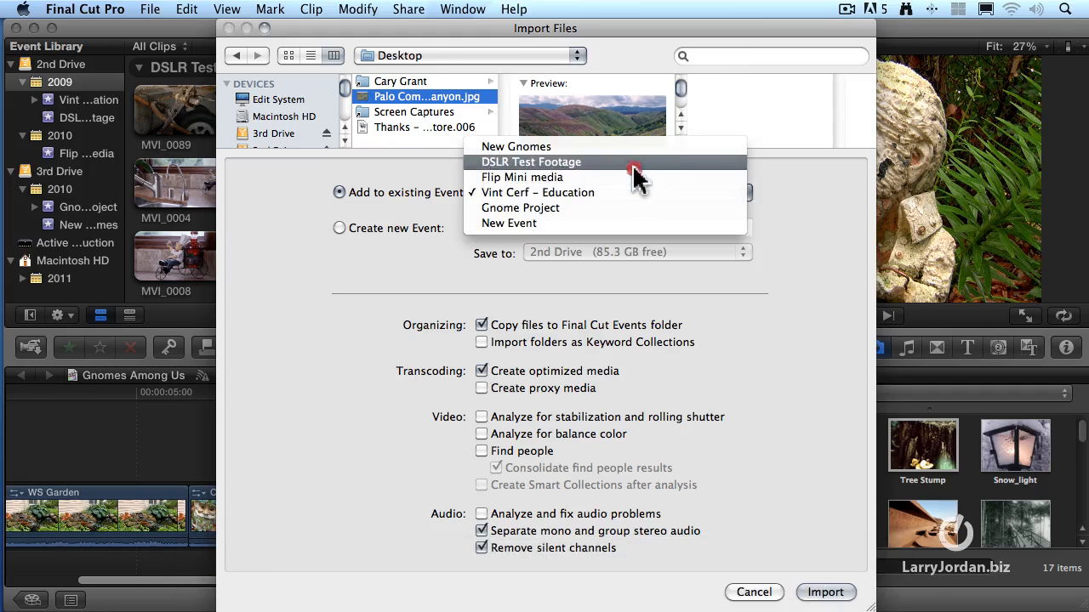
click(636, 168)
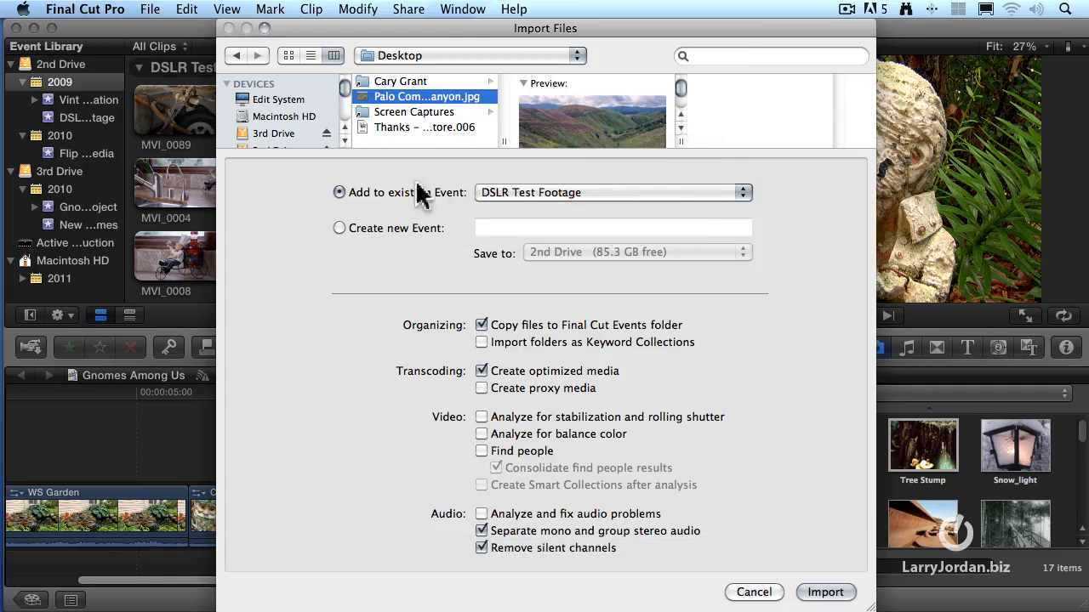
click(629, 194)
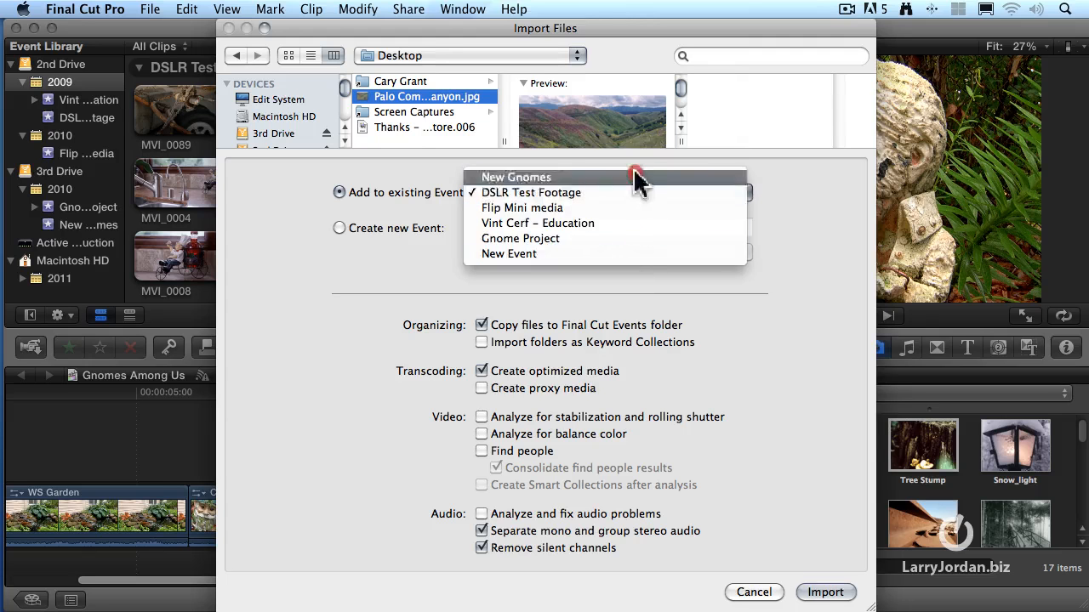
click(636, 194)
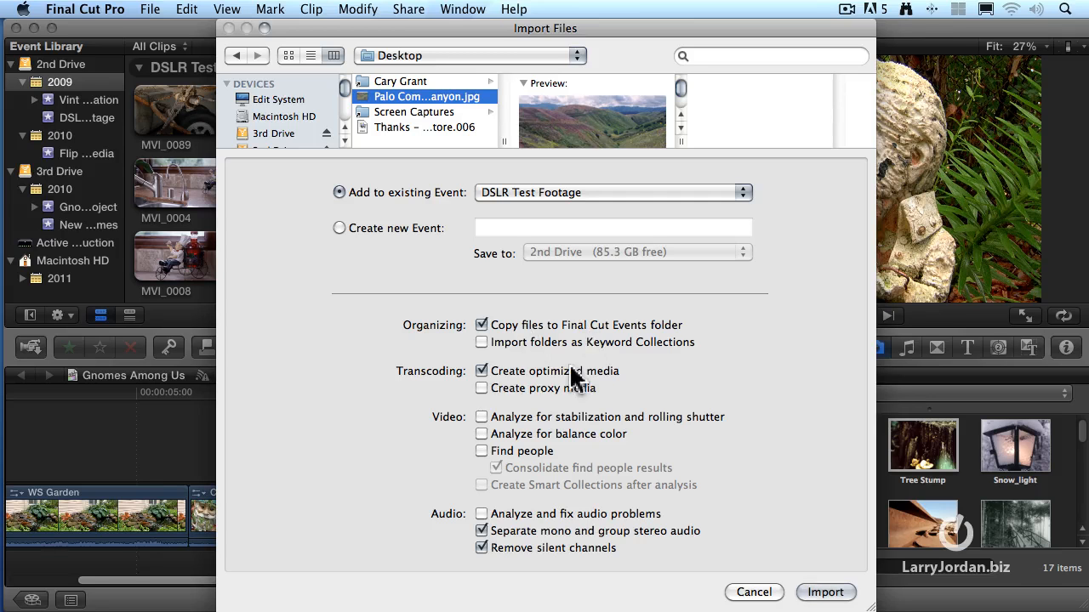
click(837, 595)
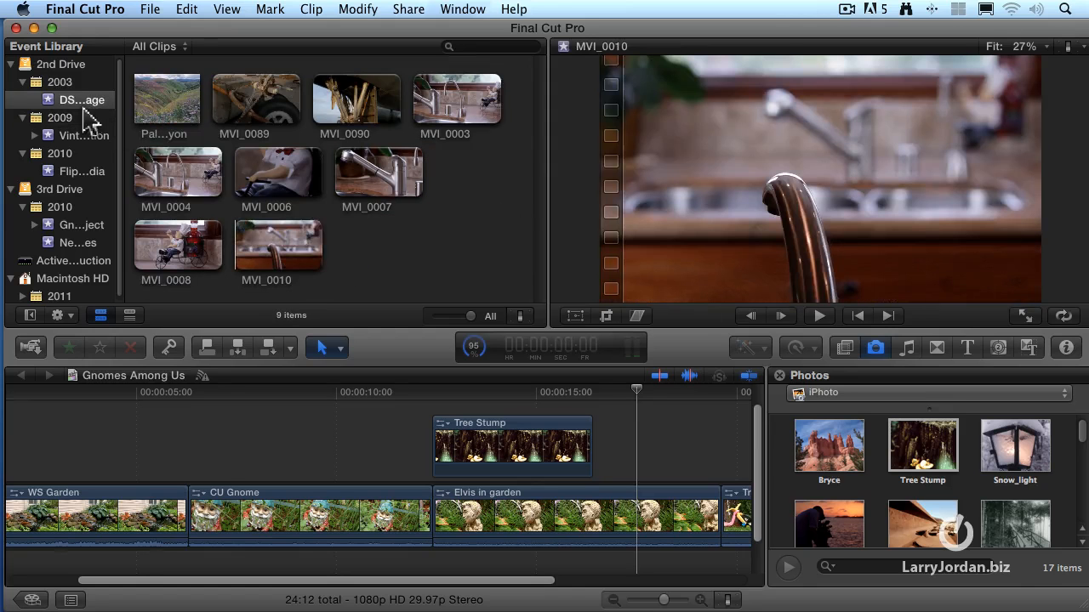
Preview the imported Palo Comado Canyon still in the event and select the MVI_0008 clip
click(180, 116)
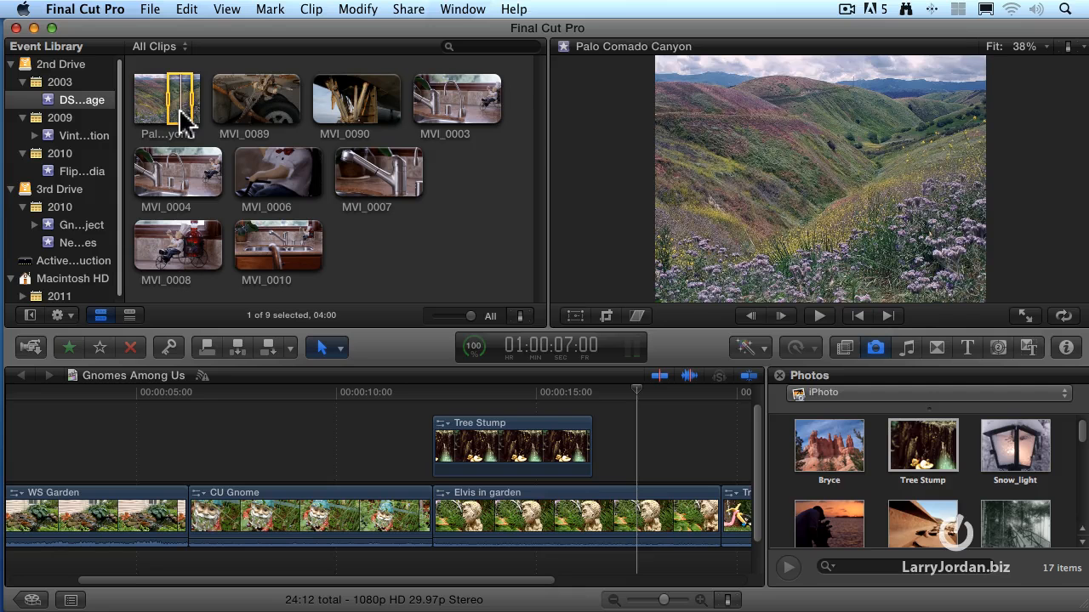
click(493, 181)
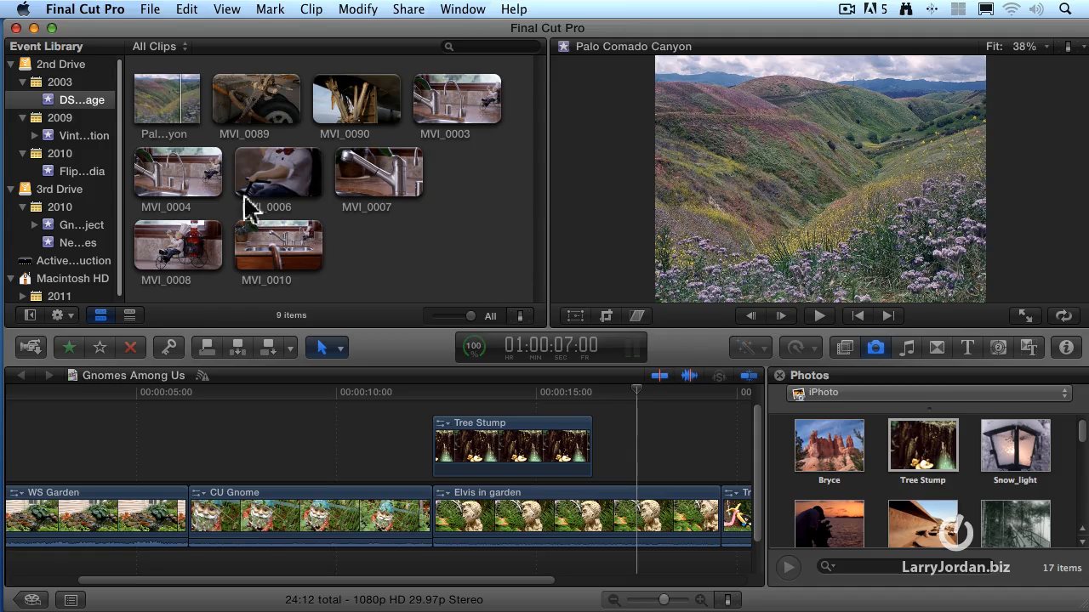
click(189, 249)
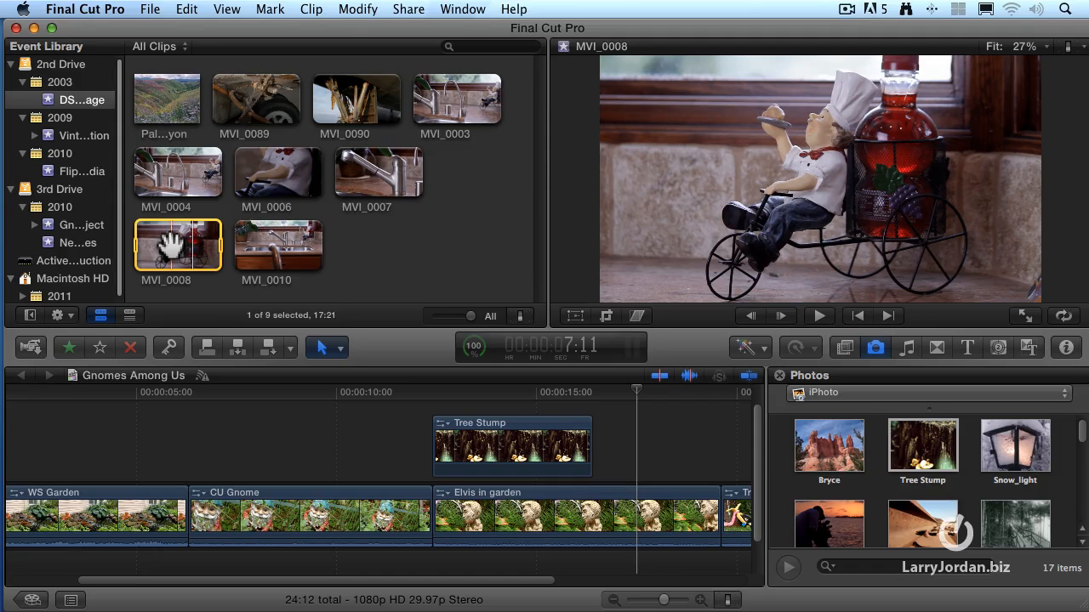
Import the LJ001005 audio file from the iTunes music library into the existing DSLR Test Footage event
click(150, 9)
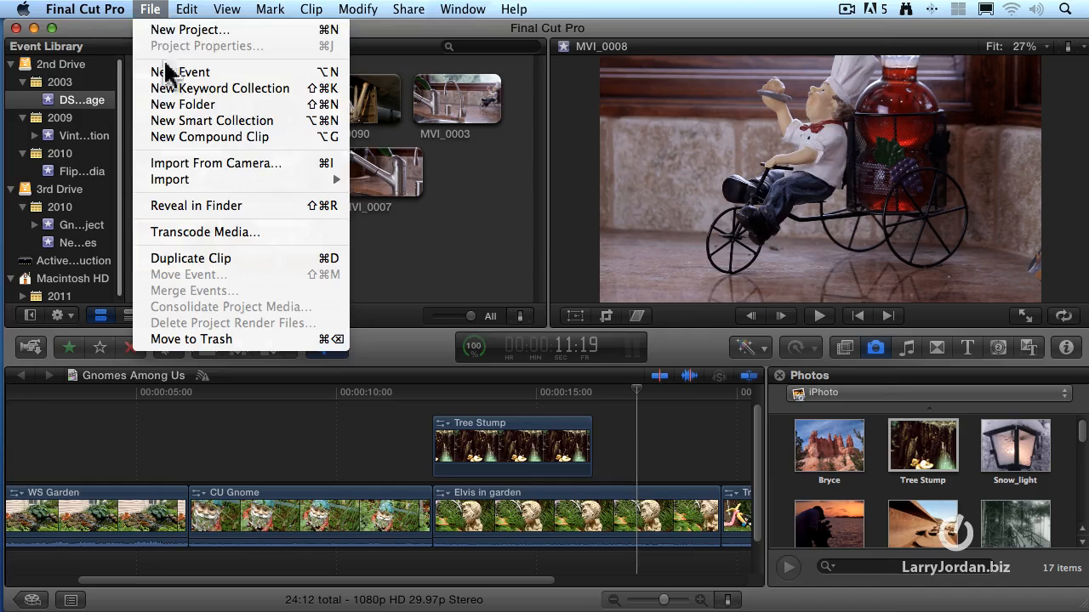
mouse_move(285, 185)
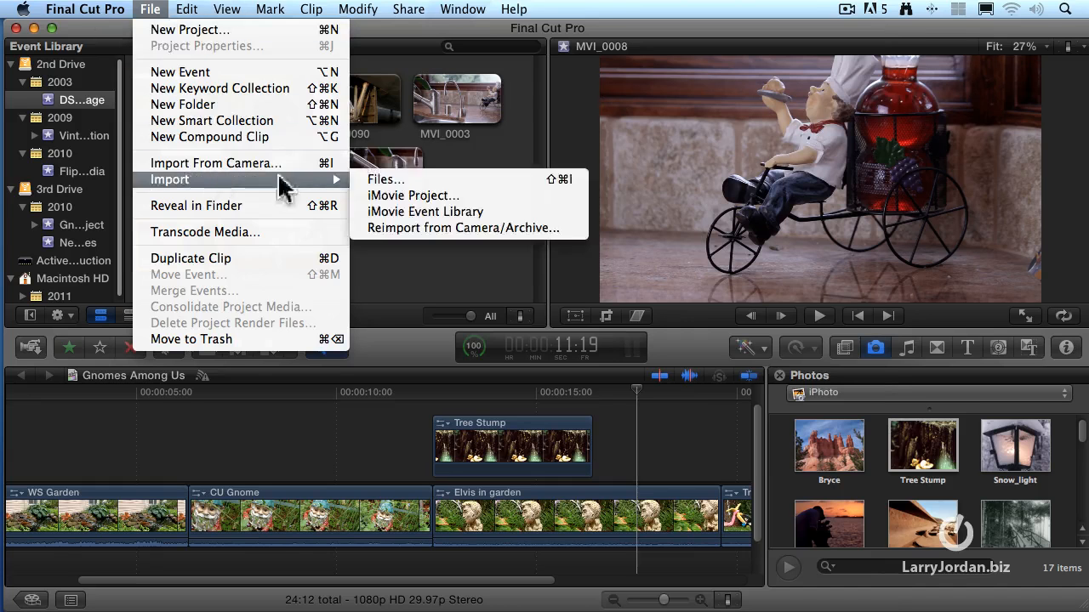
click(412, 180)
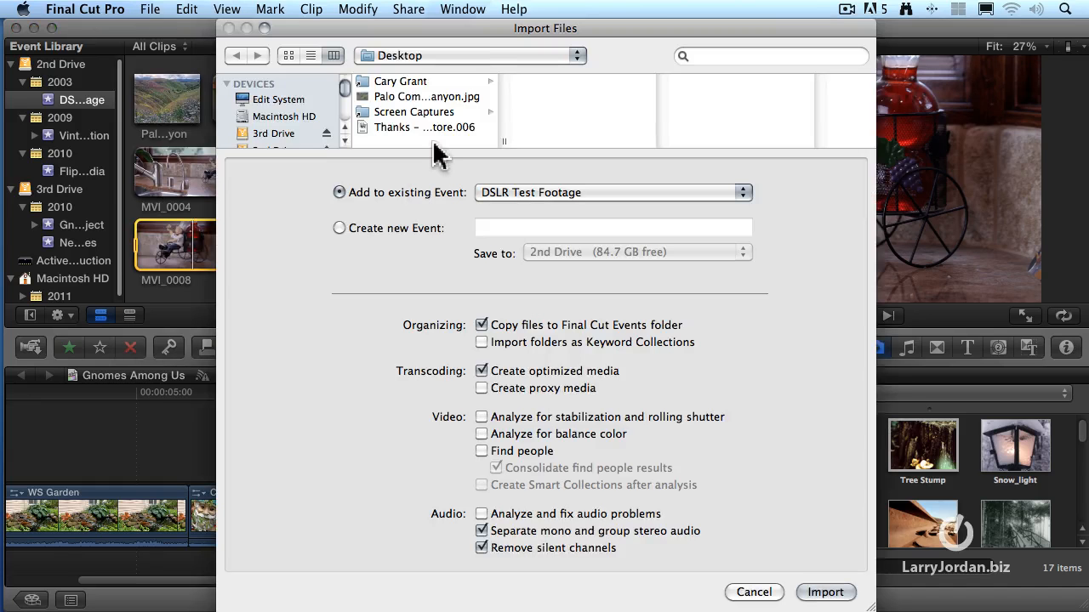
scroll(440, 131, down, 3)
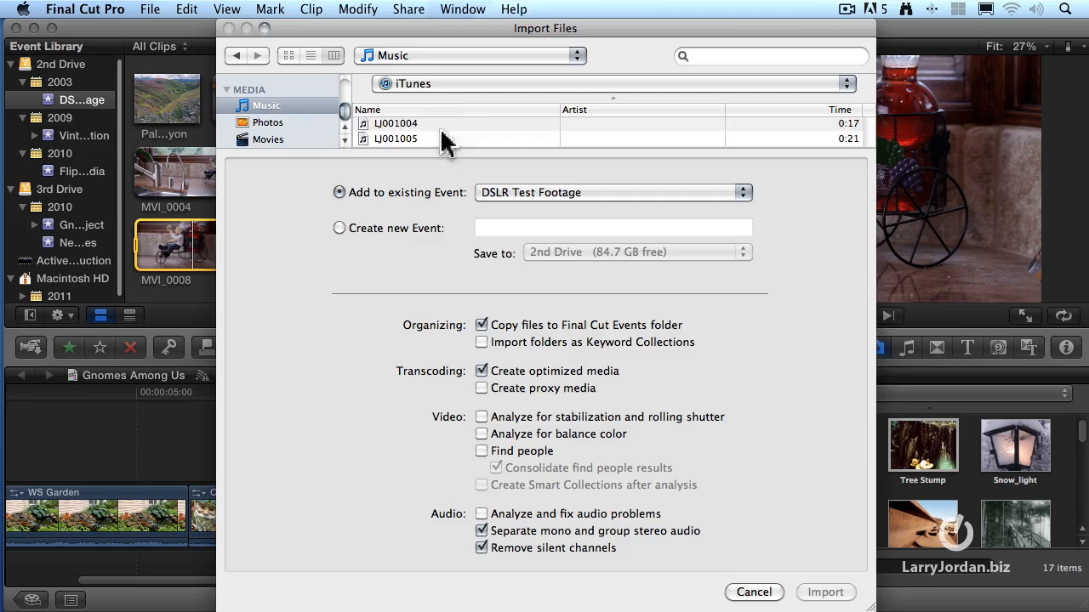
click(368, 139)
click(846, 596)
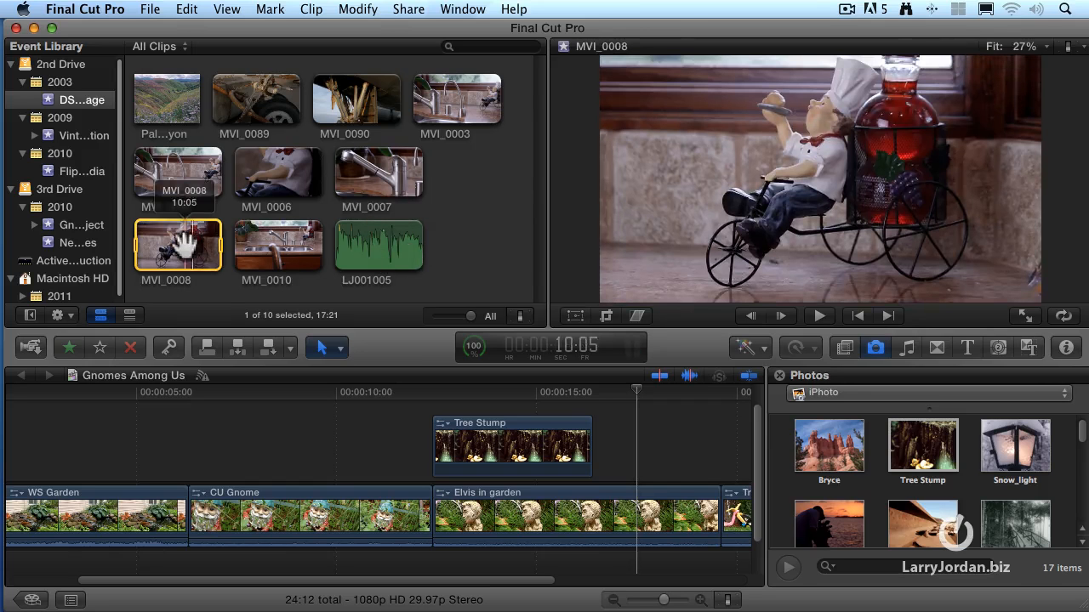
Synchronize the MVI_0008 video clip with the LJ001005 audio clip
super+click(371, 250)
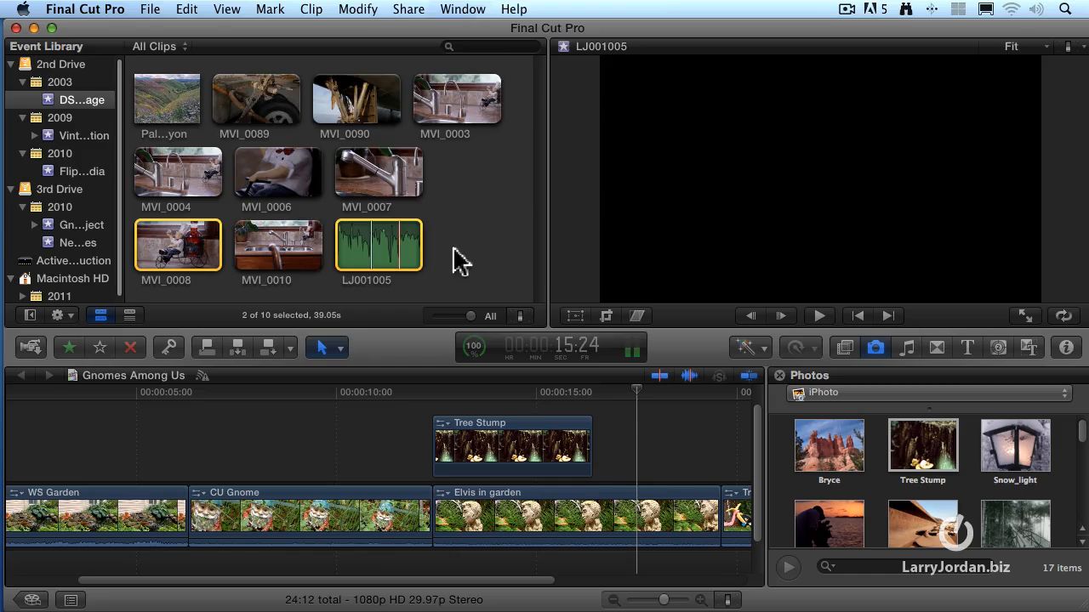
drag(297, 7, 323, 48)
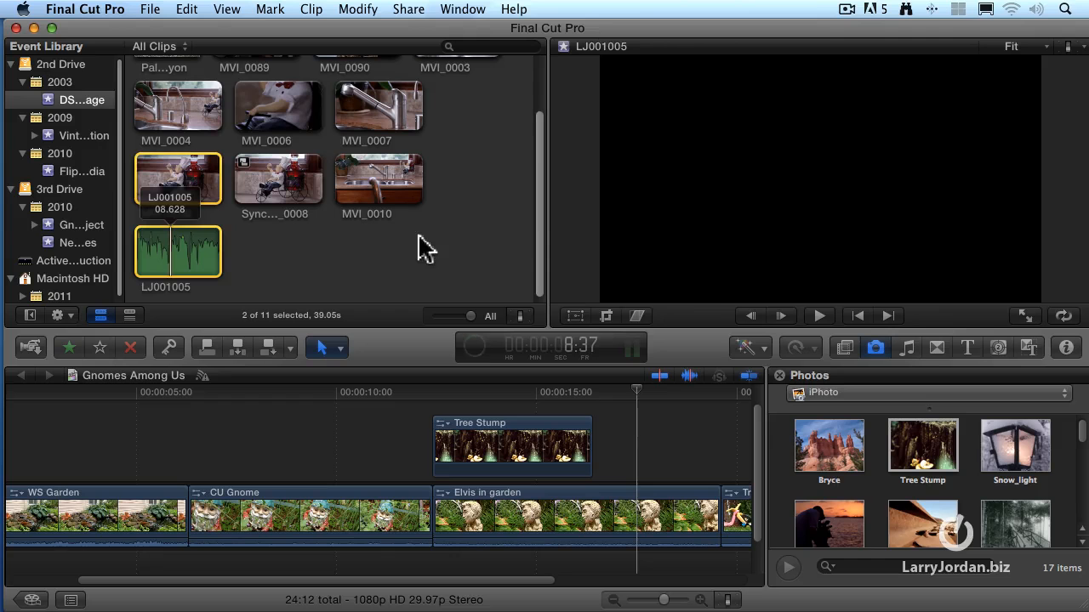
Preview the synchronized MVI_0008 clip and compare it with its source video and audio clips
click(287, 185)
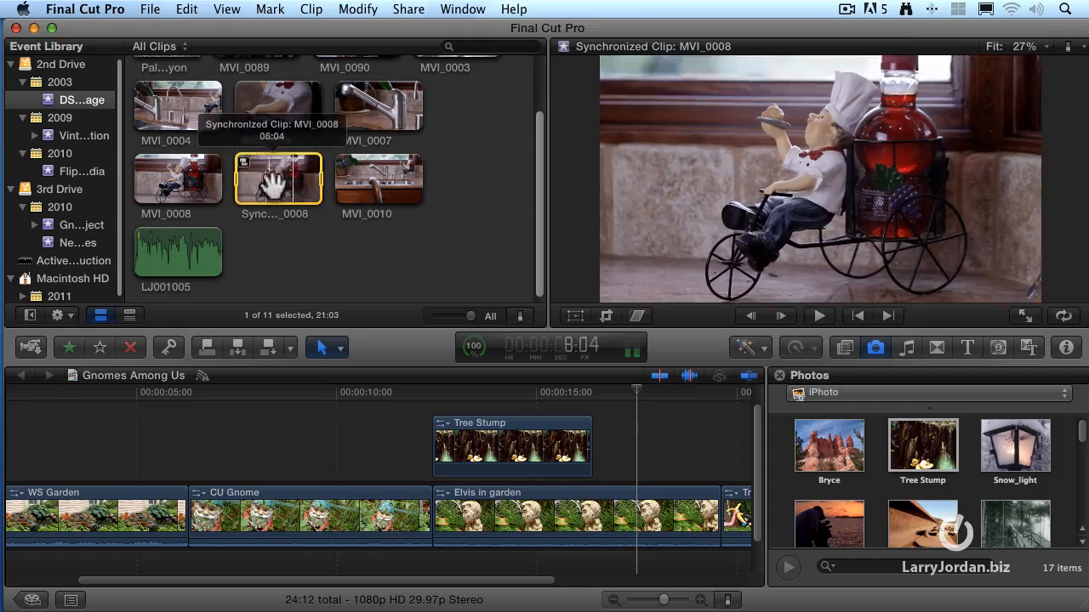
click(299, 282)
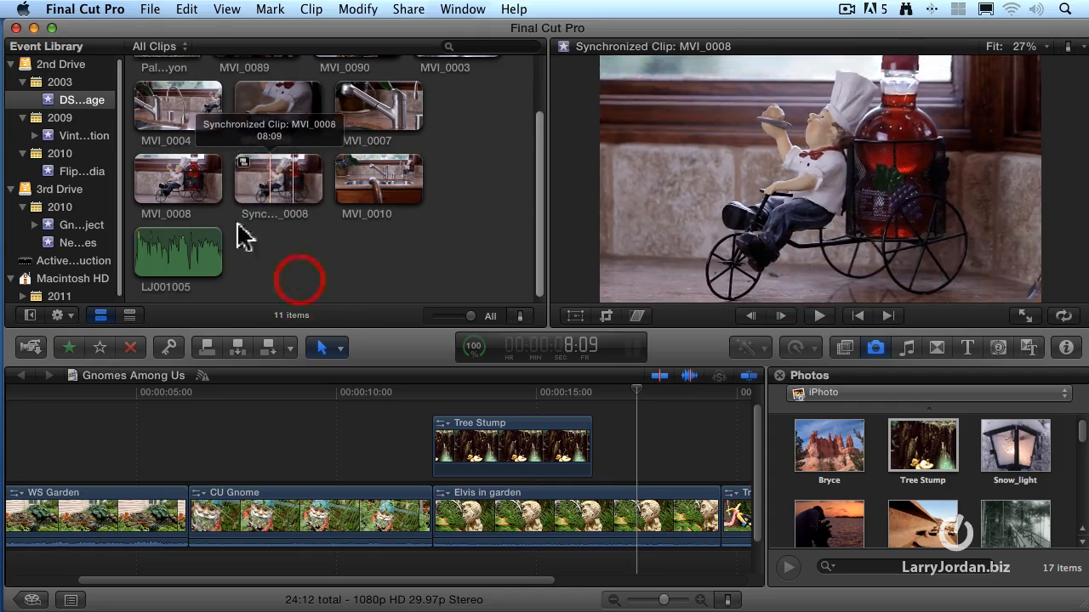
click(192, 201)
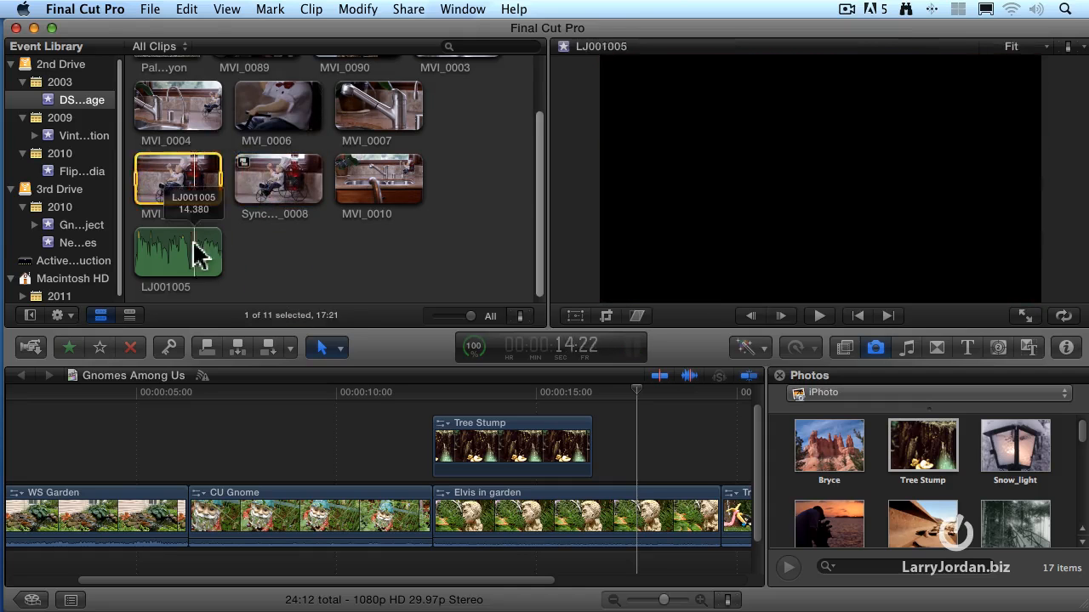
click(196, 253)
Append the synchronized MVI_0008 clip to the end of the Gnomes Among Us timeline and fit the whole project in view
click(315, 206)
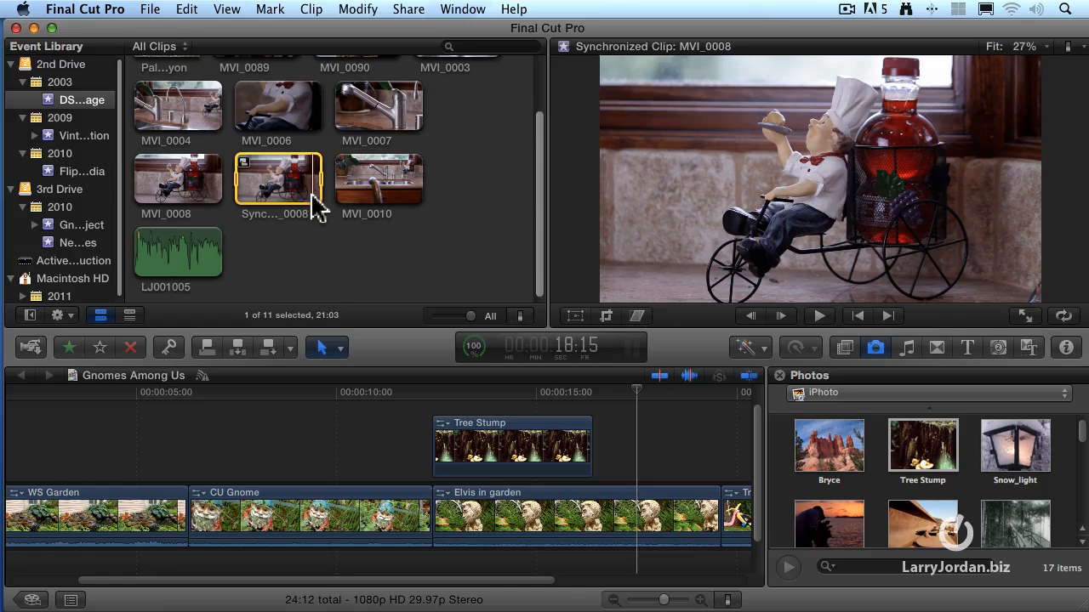
scroll(485, 485, right, 6)
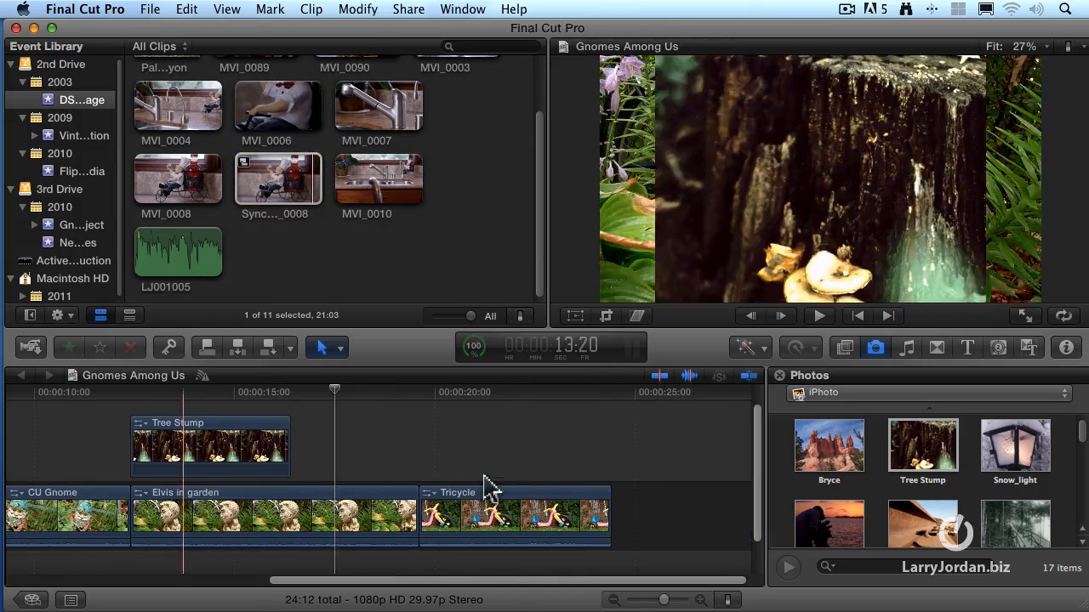
click(625, 387)
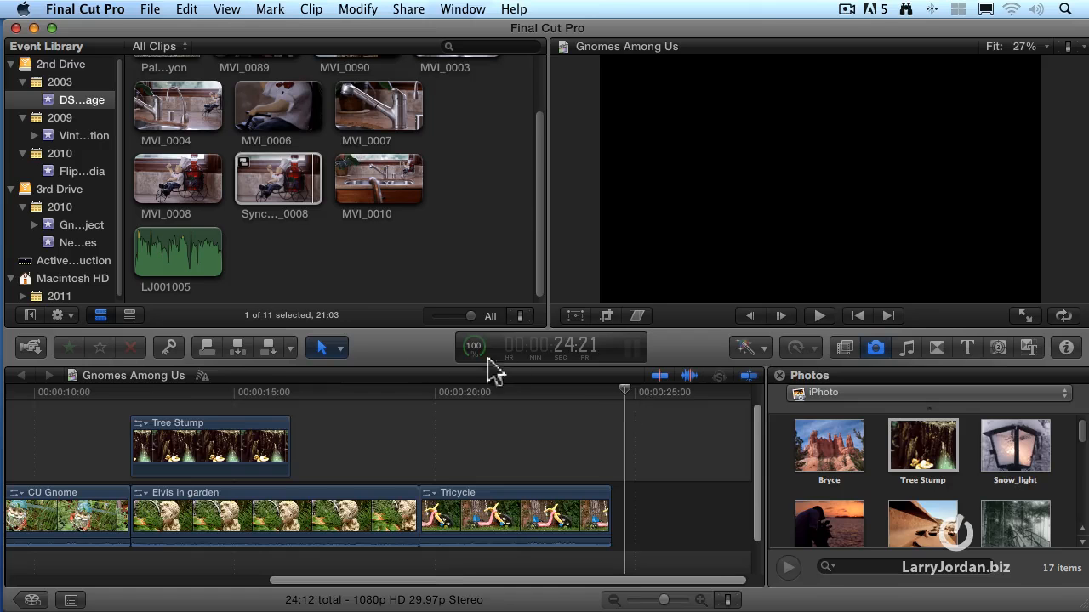
click(269, 348)
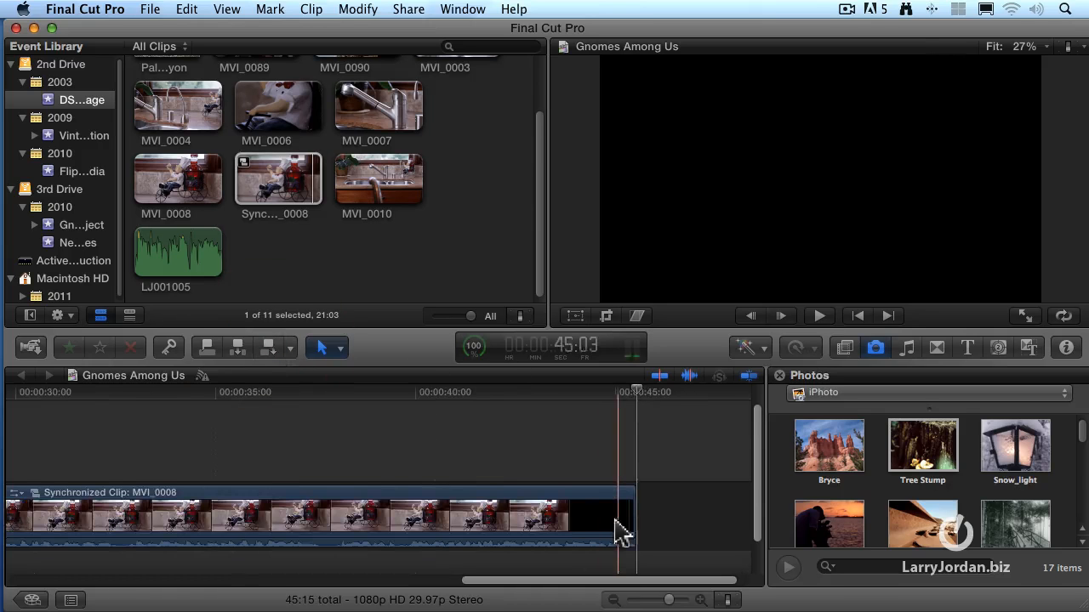
key(shift+z)
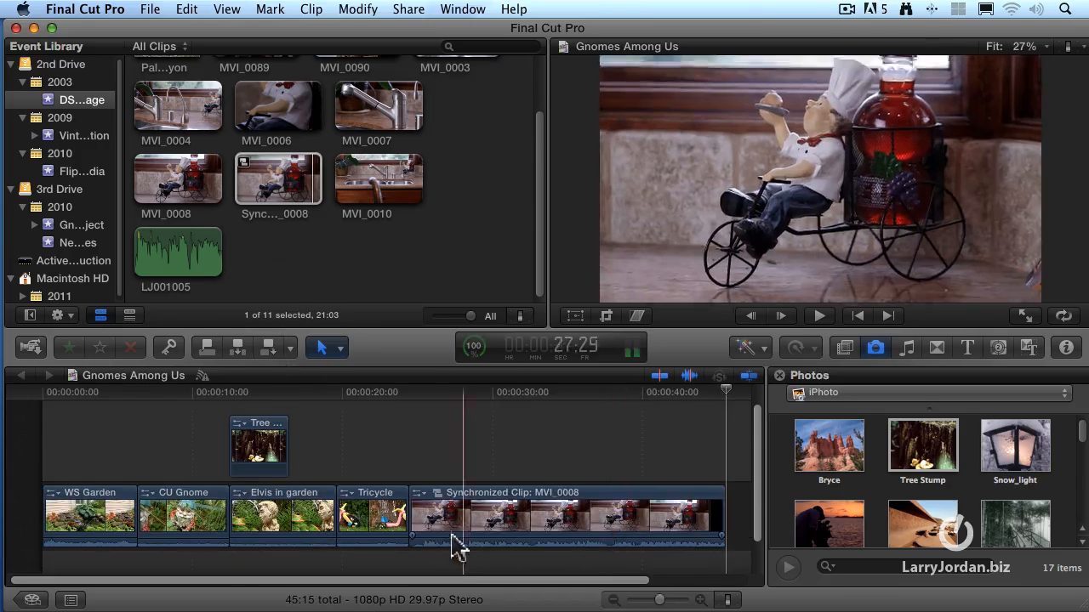